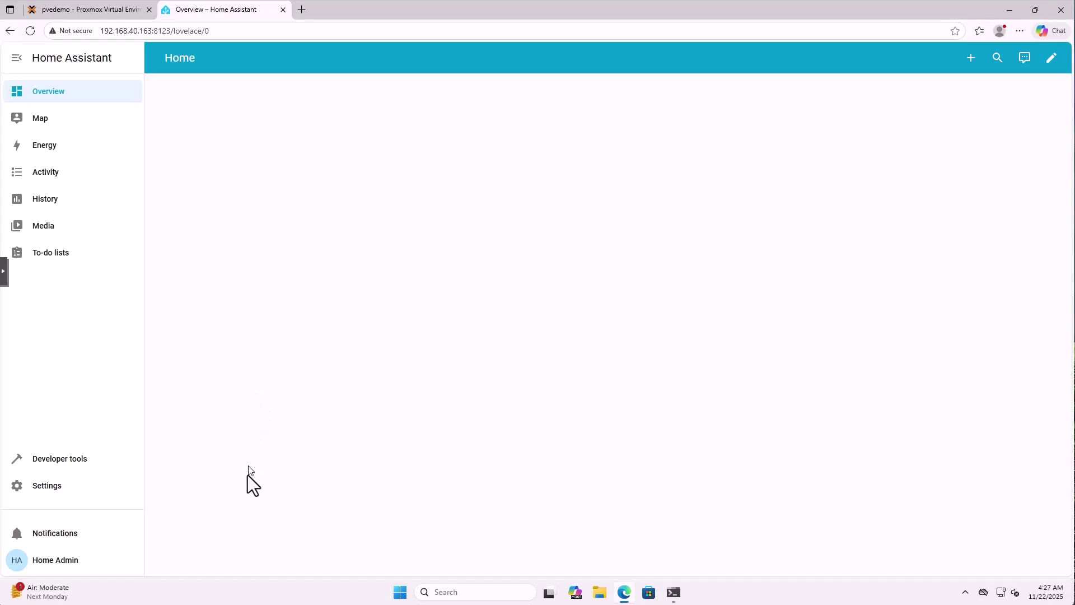
- Open System > Network and expand IPv4, currently Automatic at 192.168.40.163
{"action": "left_click", "coordinate": [63, 489]}
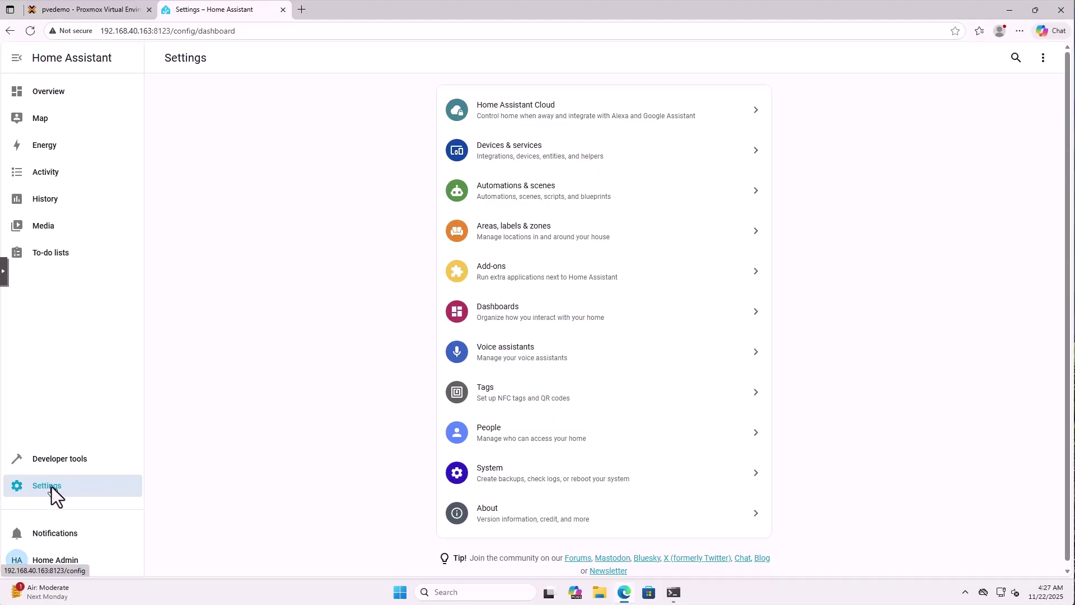
{"action": "left_click", "coordinate": [530, 473]}
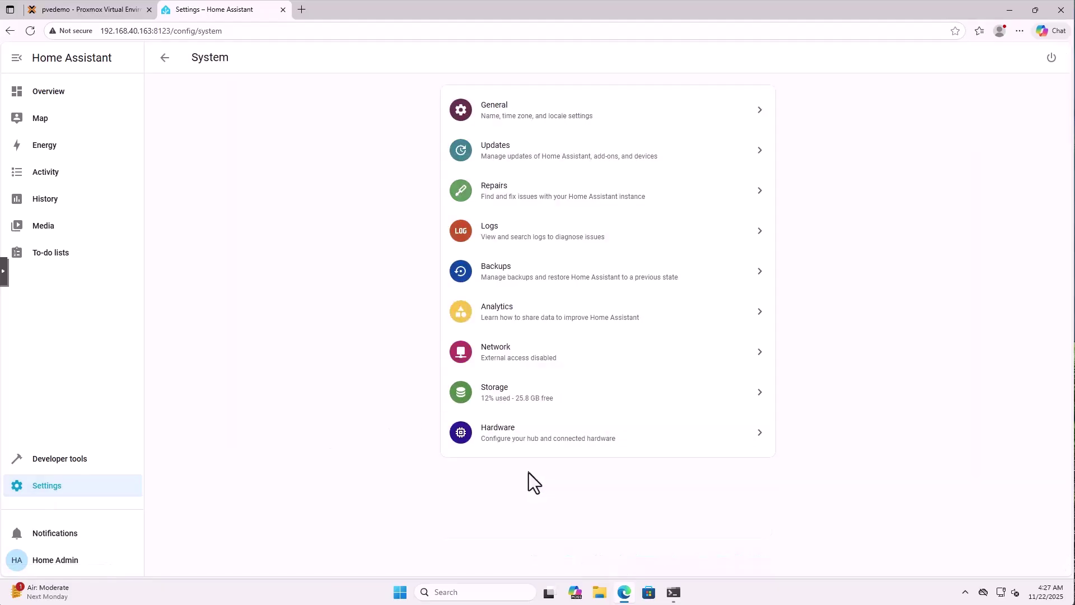
{"action": "left_click", "coordinate": [507, 350]}
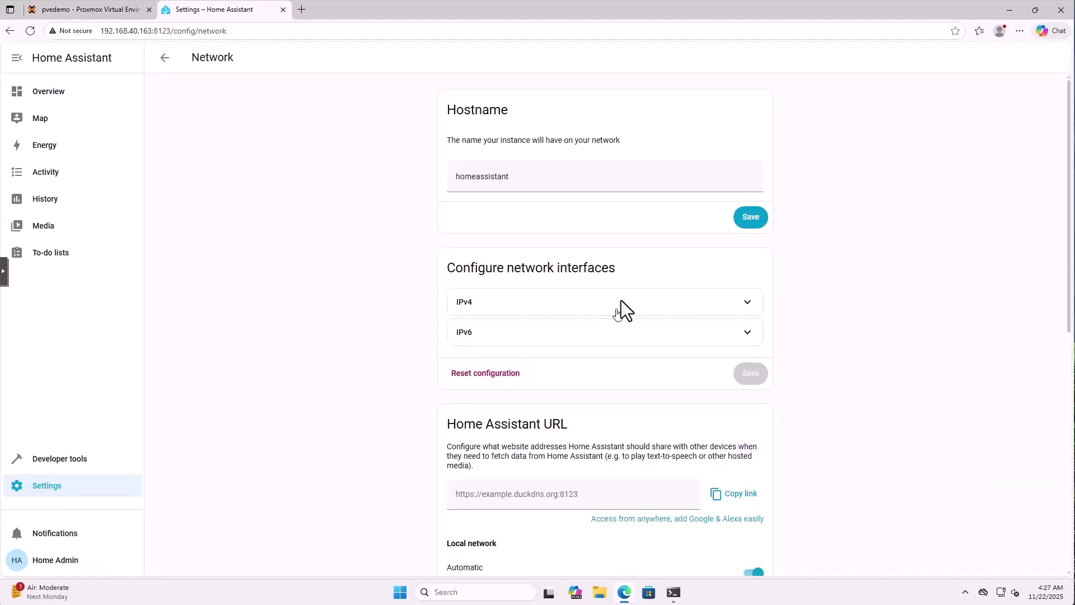
{"action": "left_click", "coordinate": [510, 305]}
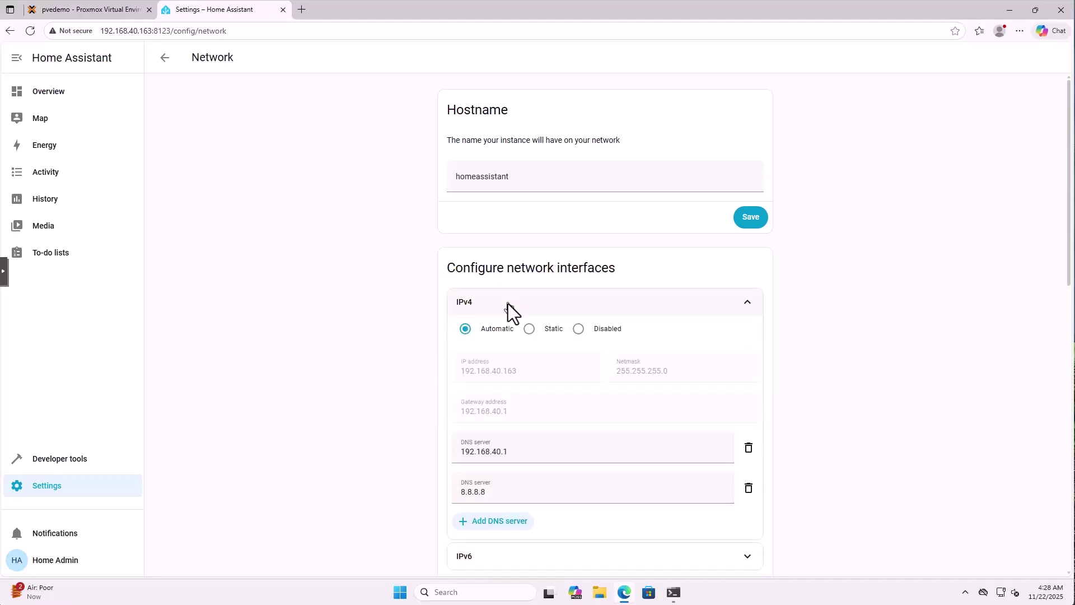
- Set IPv4 to Static at 192.168.40.5 (netmask 255.255.255.0, gateway 192.168.40.1) and save
{"action": "left_click", "coordinate": [535, 331]}
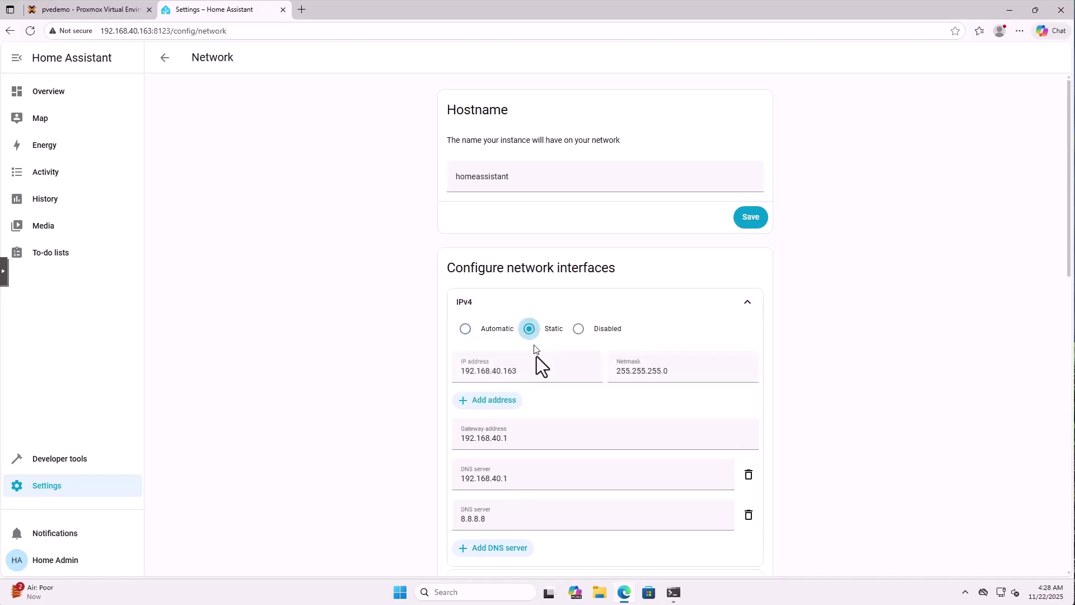
{"action": "left_click", "coordinate": [526, 371]}
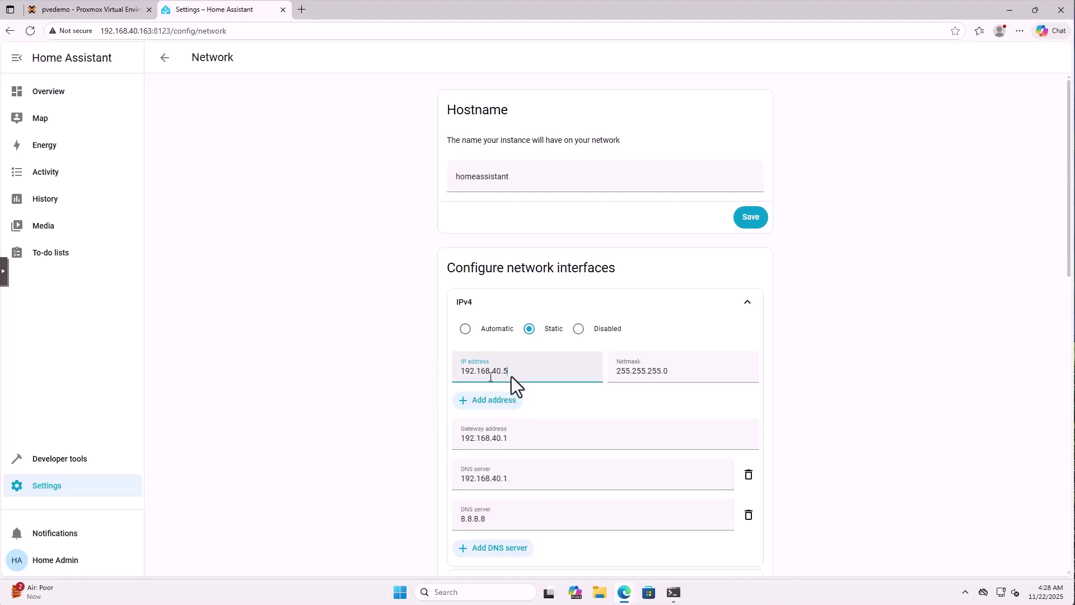
{"action": "scroll", "coordinate": [512, 376], "scroll_direction": "down", "scroll_amount": 2}
{"action": "scroll", "coordinate": [512, 377], "scroll_direction": "down", "scroll_amount": 1}
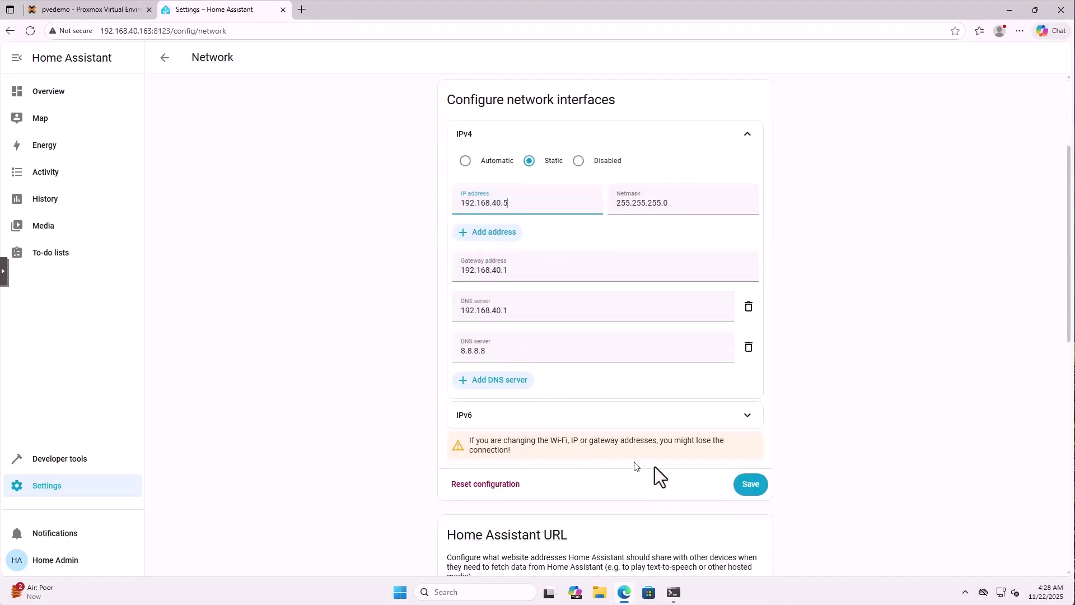
{"action": "left_click", "coordinate": [750, 485]}
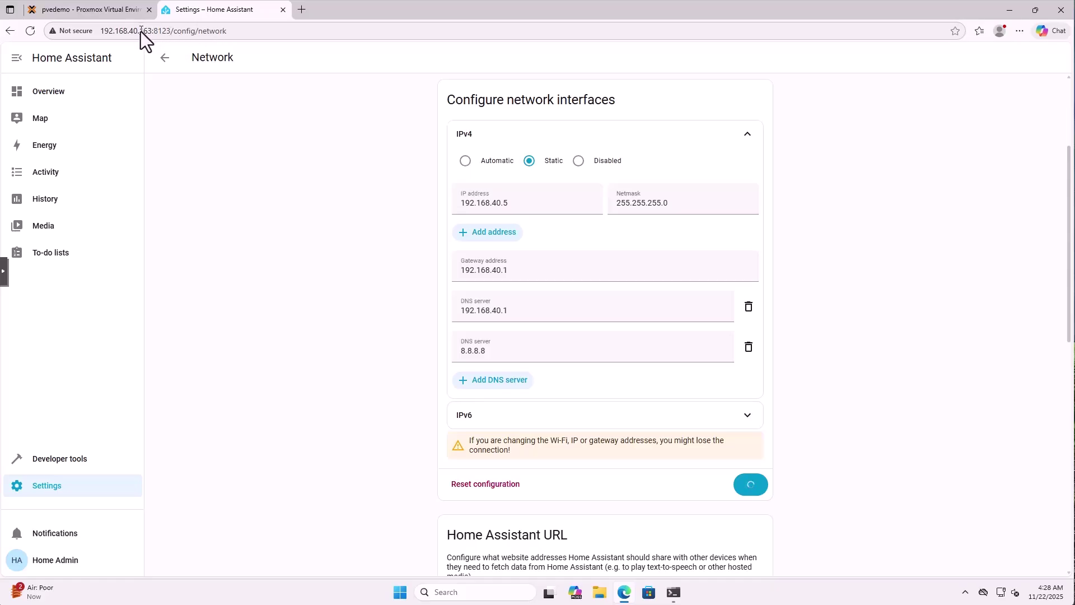
- Change the browser address host to 192.168.40.5:8123 and load it
{"action": "left_click_drag", "start_coordinate": [140, 31], "coordinate": [151, 33]}
{"action": "type", "text": "5"}
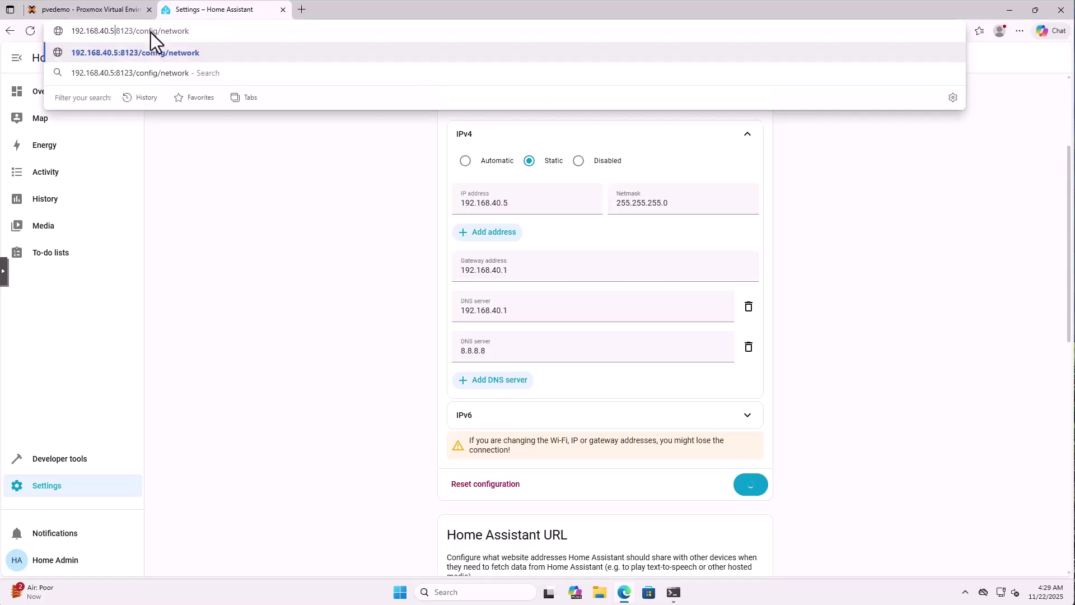
{"action": "key", "text": "Return"}
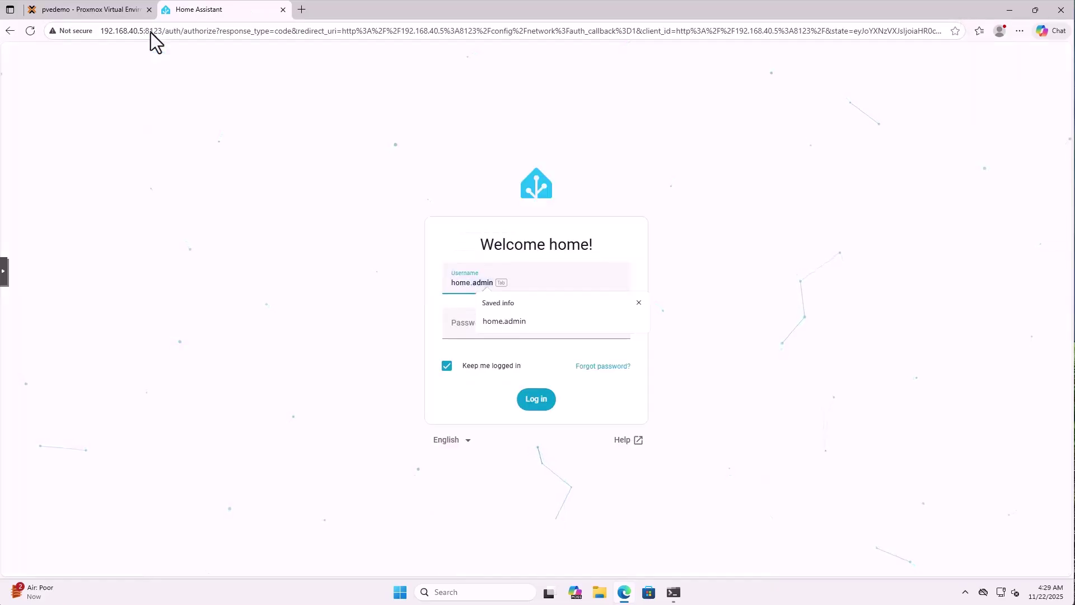
- Log back in with the account password and dismiss the save-password prompt
{"action": "key", "text": "Tab"}
{"action": "key", "text": "ctrl+v"}
{"action": "key", "text": "Return"}
{"action": "left_click", "coordinate": [952, 57]}
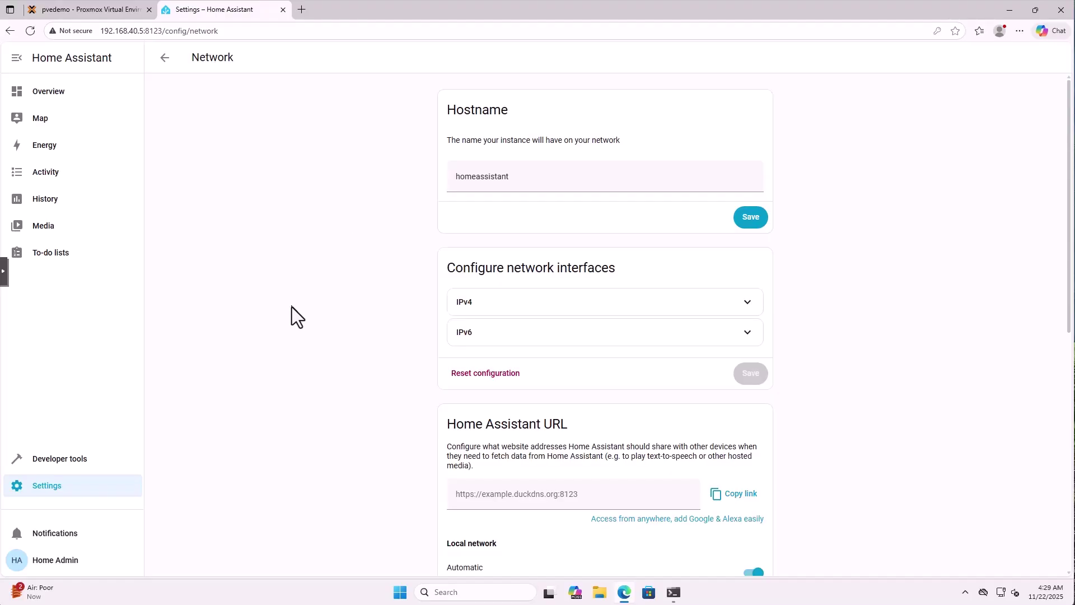
- Find the File editor add-on in the Add-on store
{"action": "left_click", "coordinate": [36, 488]}
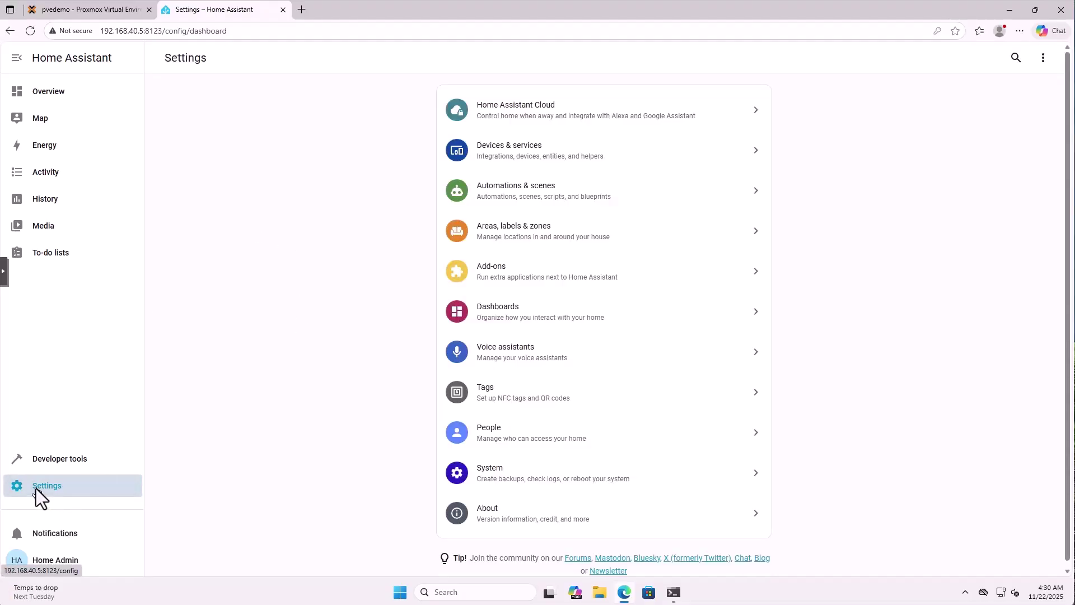
{"action": "left_click", "coordinate": [488, 277]}
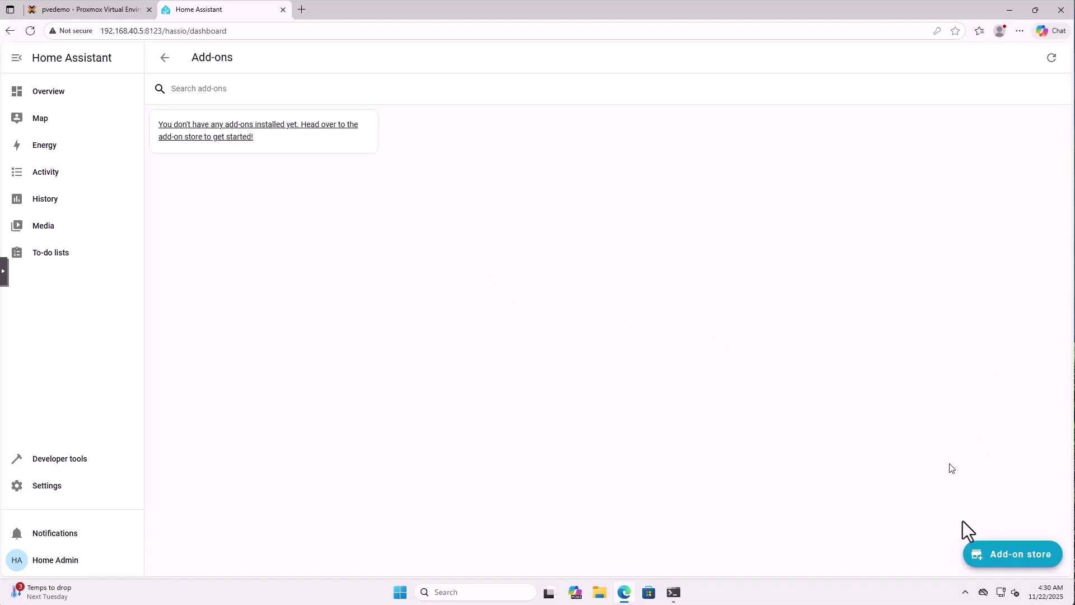
{"action": "left_click", "coordinate": [1010, 557]}
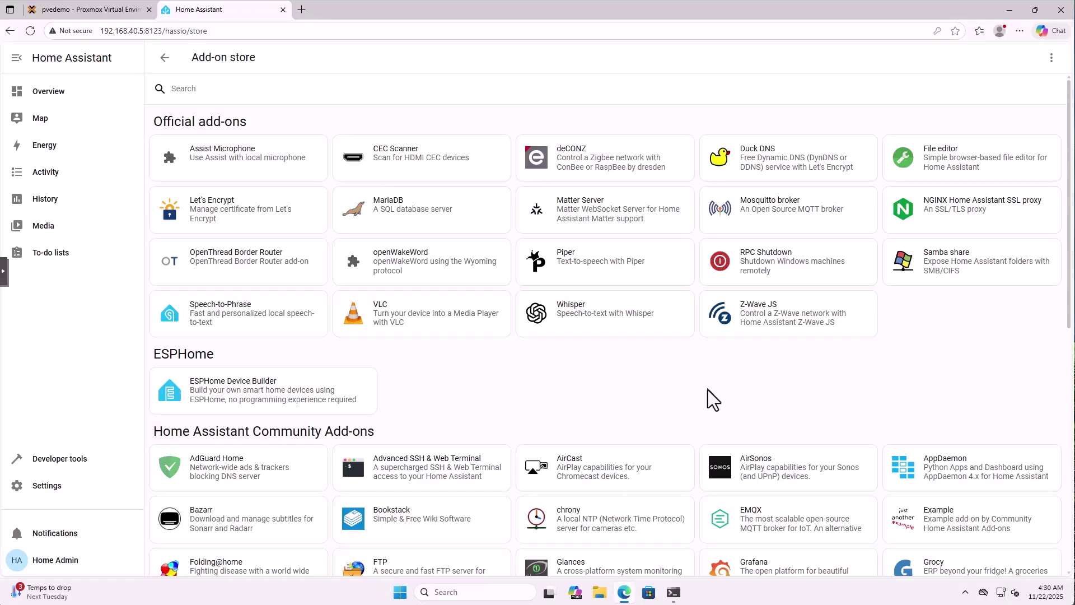
{"action": "left_click", "coordinate": [933, 164]}
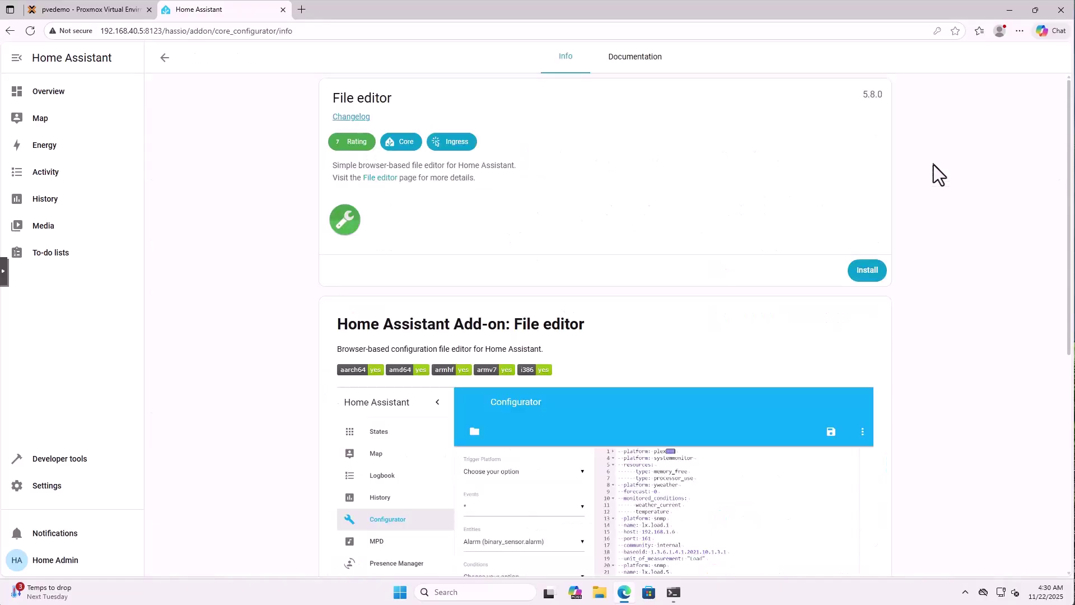
- Install File editor 5.8.0, add it to the sidebar, and start it
{"action": "left_click", "coordinate": [869, 272]}
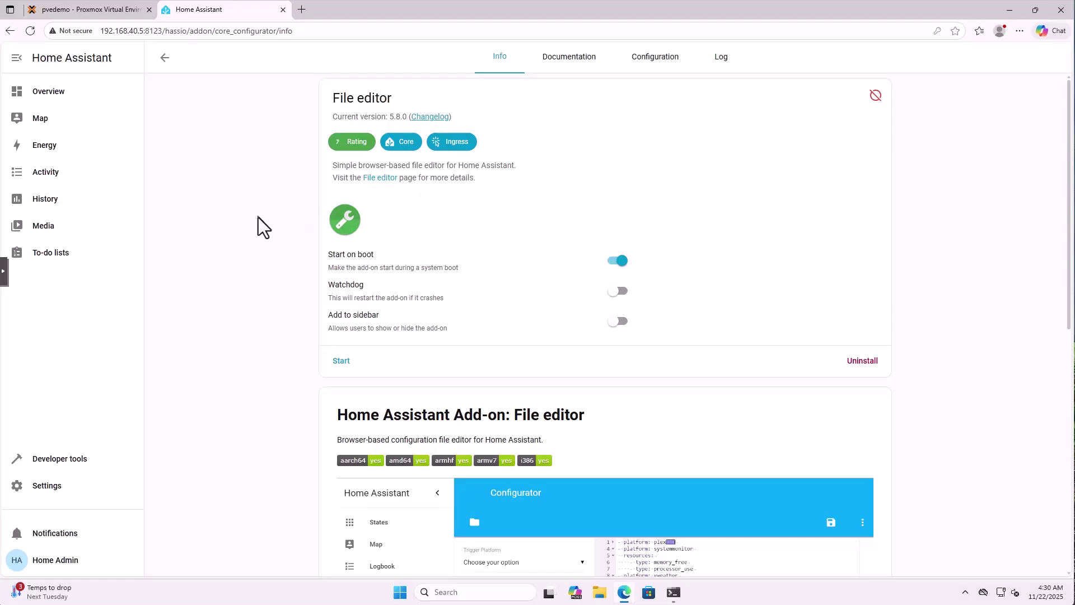
{"action": "left_click", "coordinate": [620, 323]}
{"action": "left_click", "coordinate": [341, 363]}
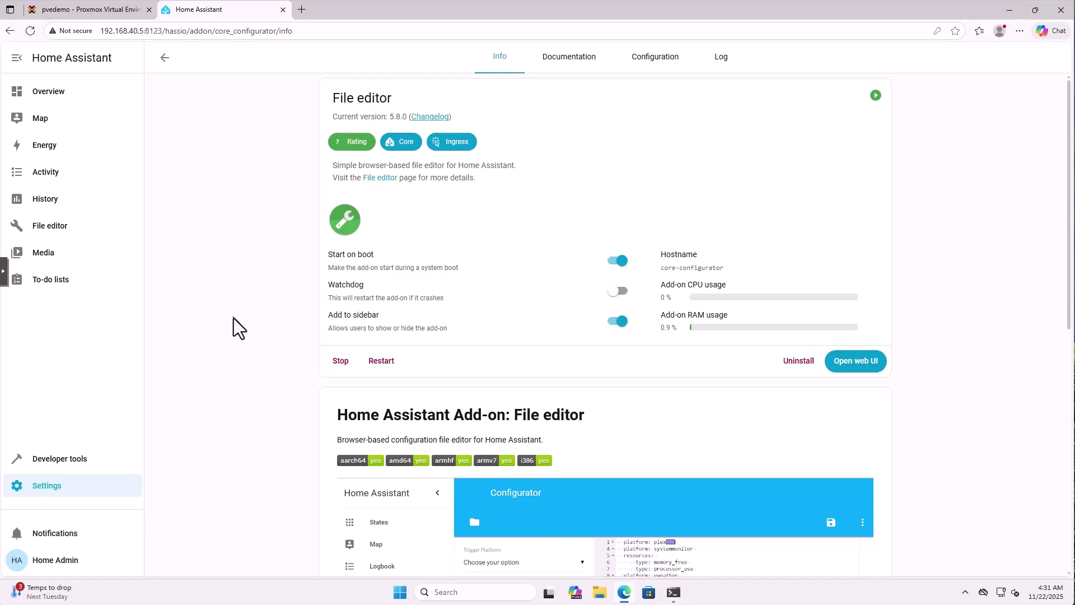
- Load configuration.yaml from the File editor's file browser into the editor
{"action": "left_click", "coordinate": [46, 225]}
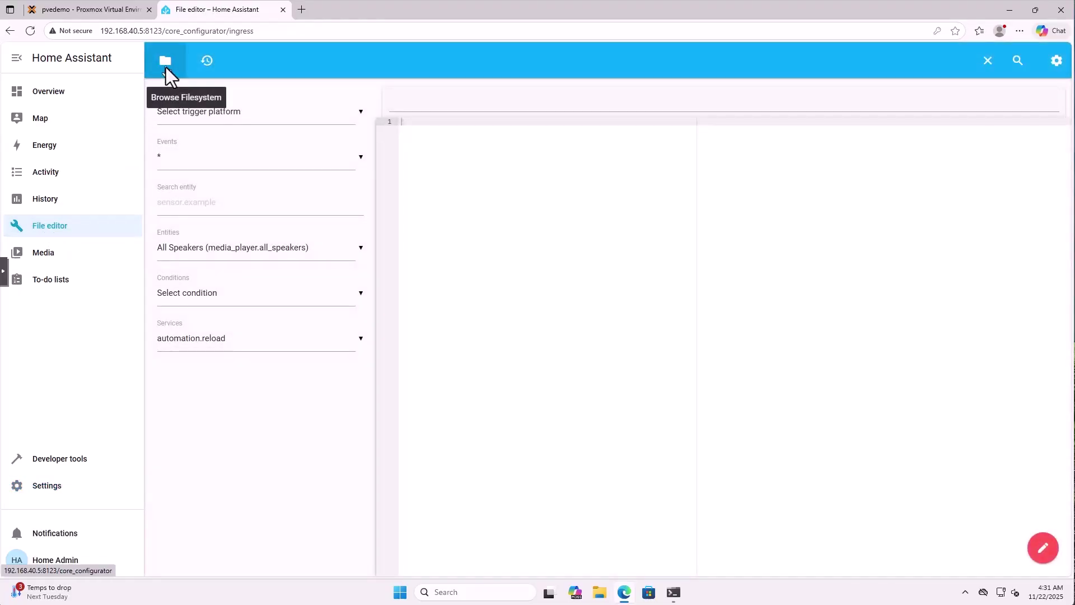
{"action": "left_click", "coordinate": [166, 67]}
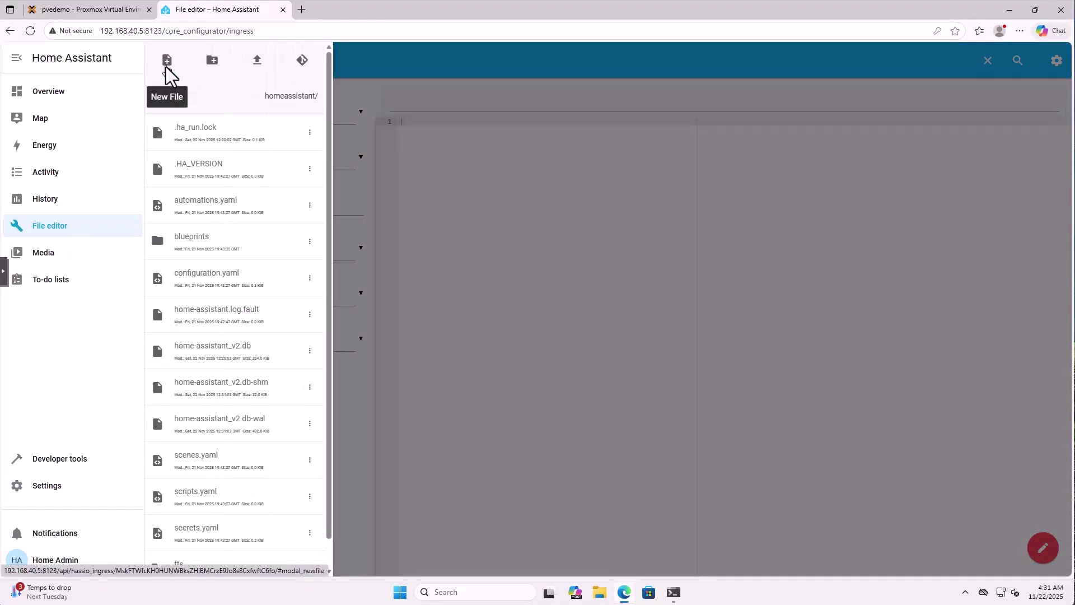
{"action": "left_click", "coordinate": [209, 283]}
{"action": "left_click", "coordinate": [507, 282]}
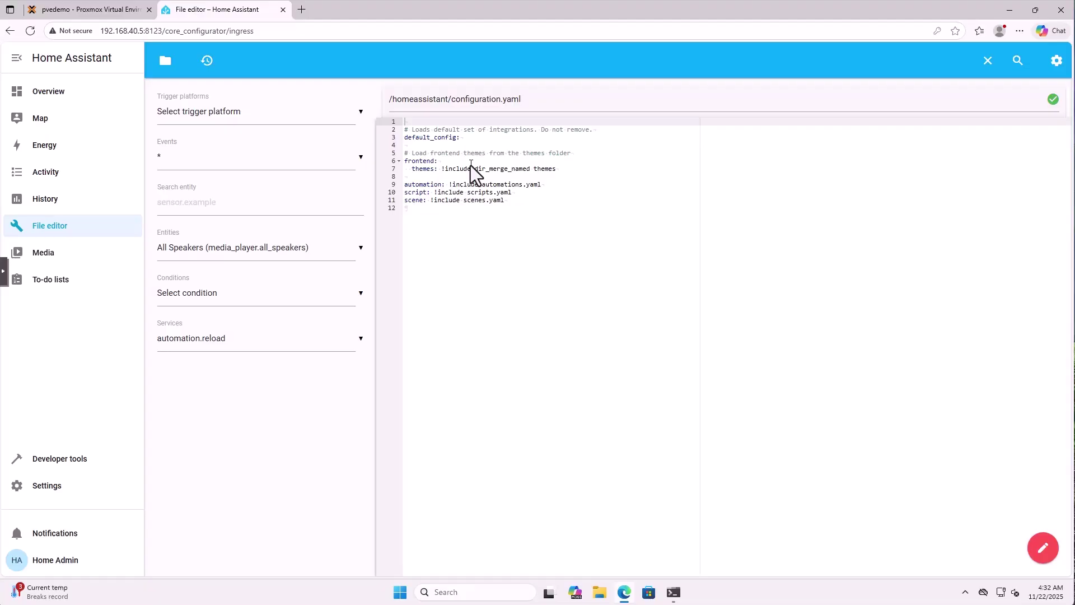
- Install Samba share 12.5.4 from the Add-on store and open its Username configuration field
{"action": "left_click", "coordinate": [57, 489]}
{"action": "left_click", "coordinate": [503, 277]}
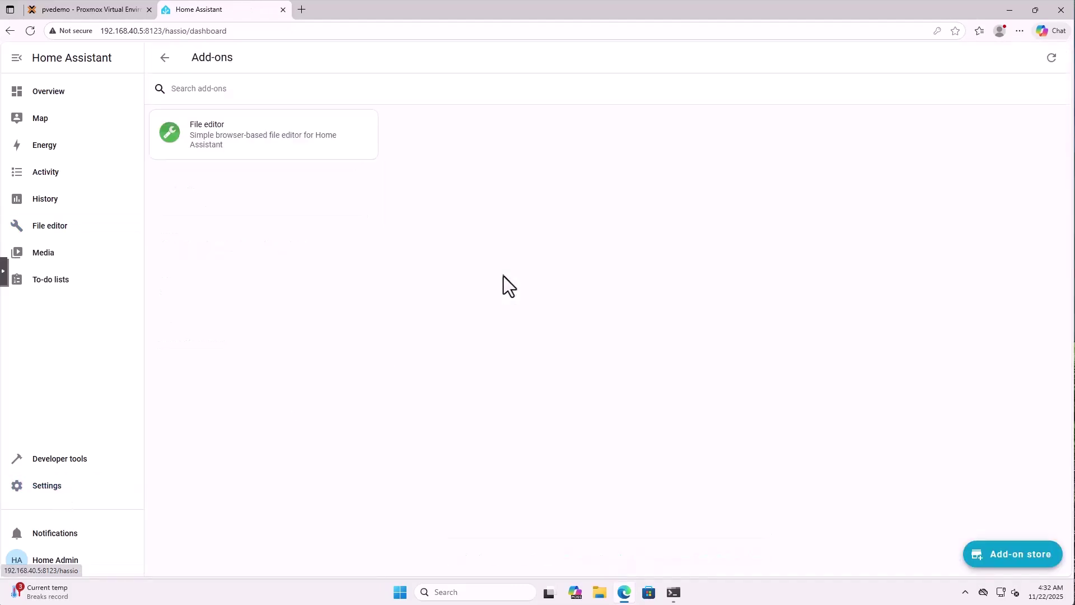
{"action": "left_click", "coordinate": [1010, 553]}
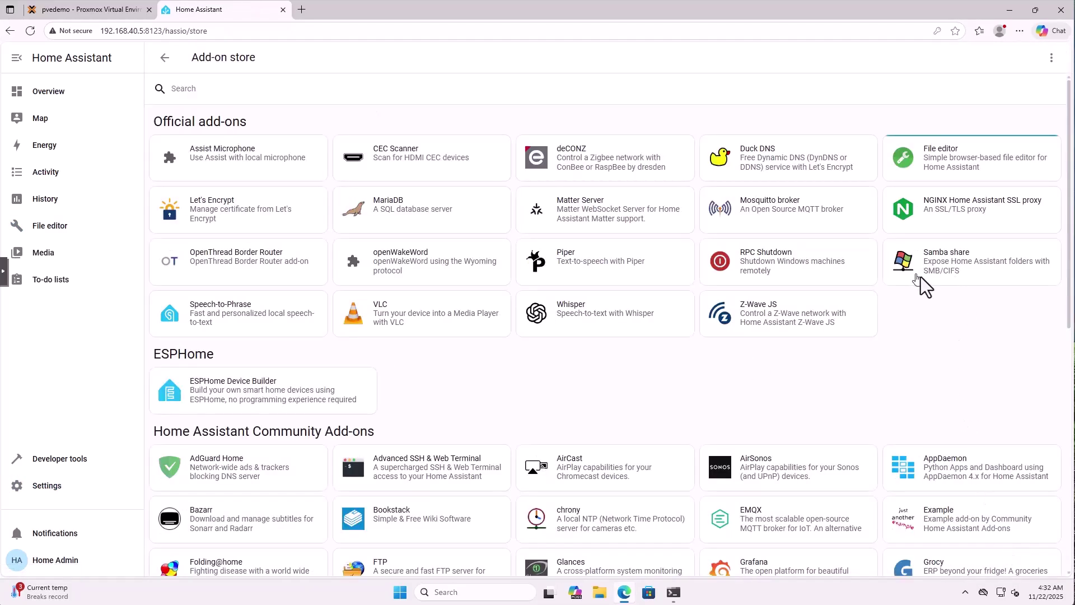
{"action": "left_click", "coordinate": [941, 269]}
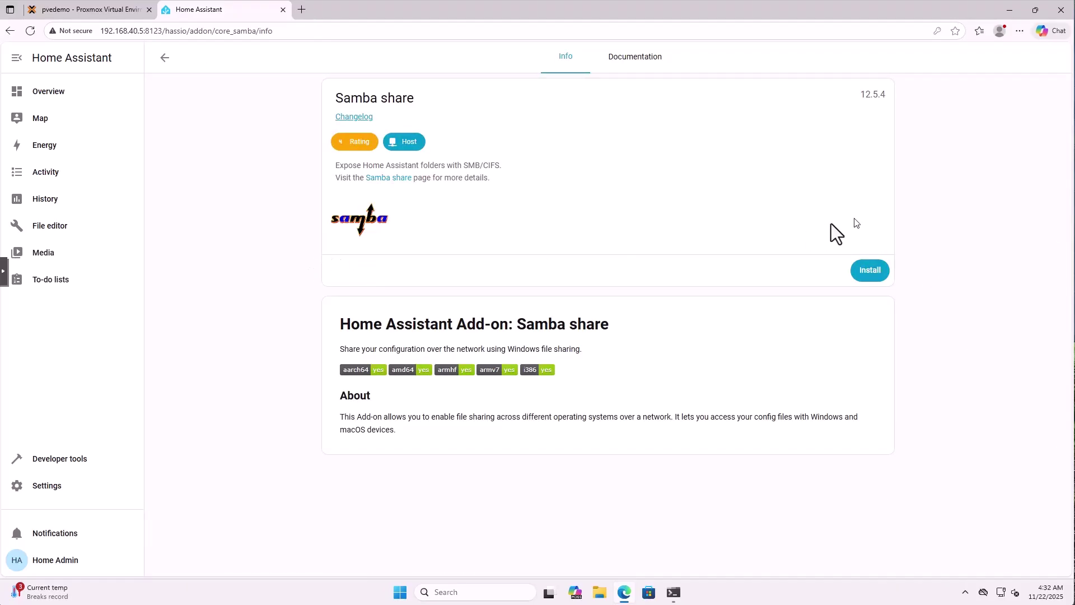
{"action": "left_click", "coordinate": [862, 274]}
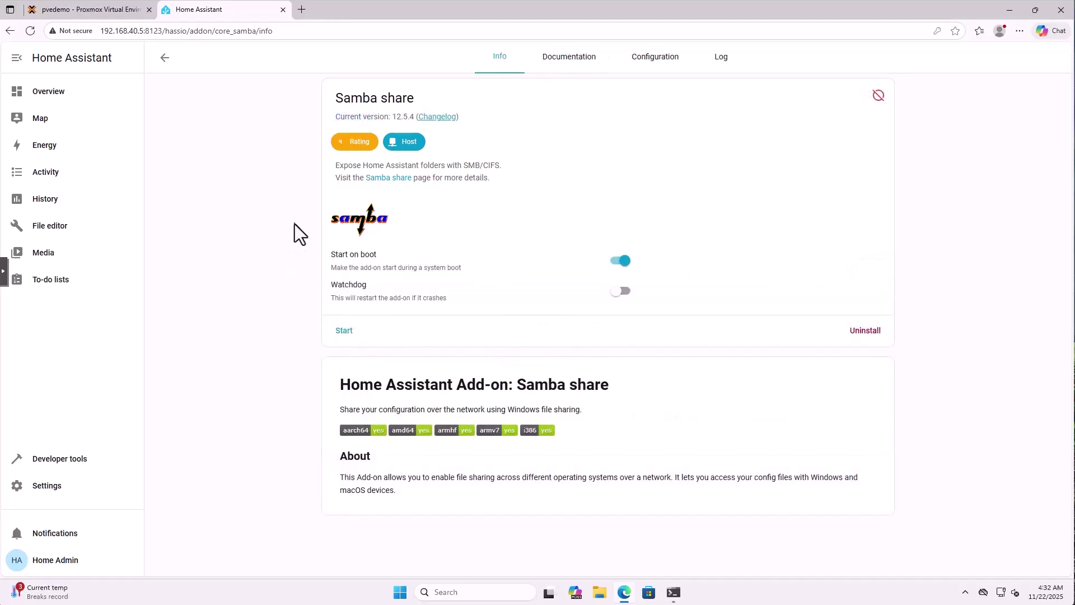
{"action": "left_click", "coordinate": [651, 65]}
{"action": "left_click", "coordinate": [399, 168]}
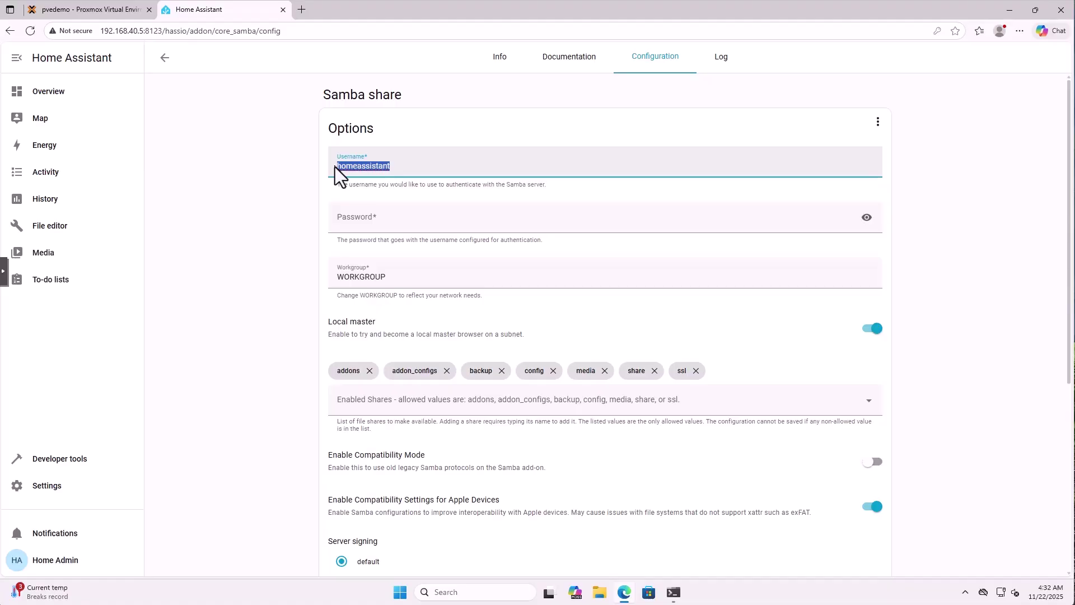
- Enter the Samba username and password, save the configuration, and dismiss the password prompt
{"action": "type", "text": "h"}
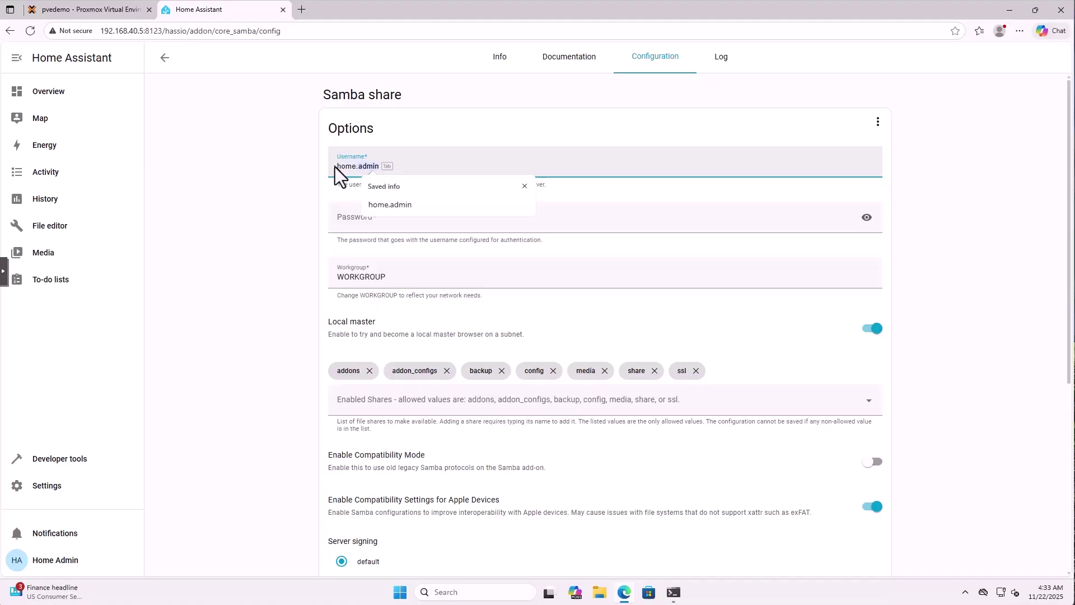
{"action": "key", "text": "Return"}
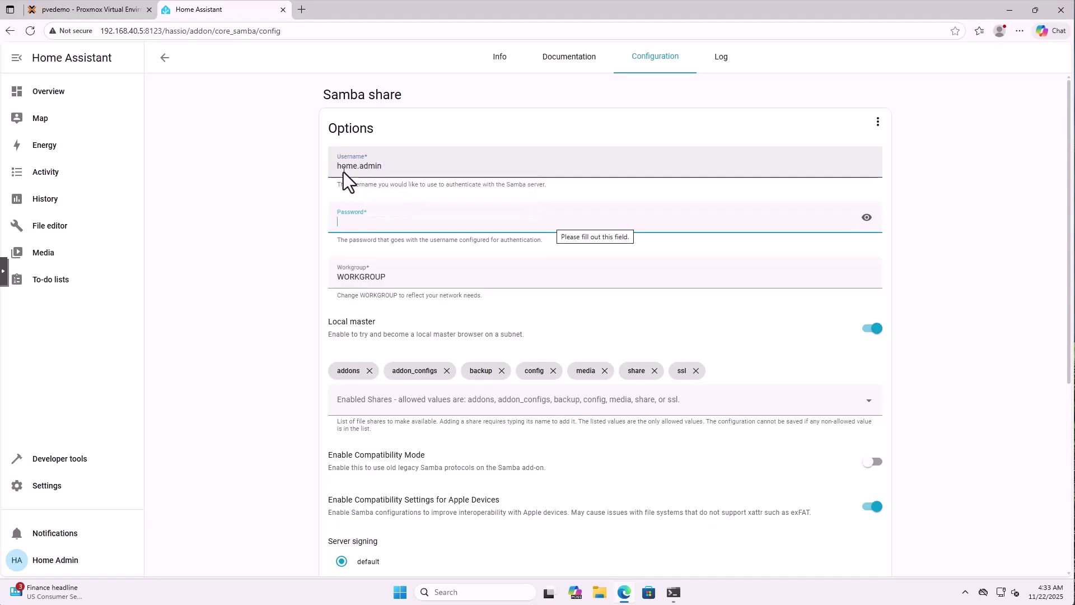
{"action": "type", "text": "********"}
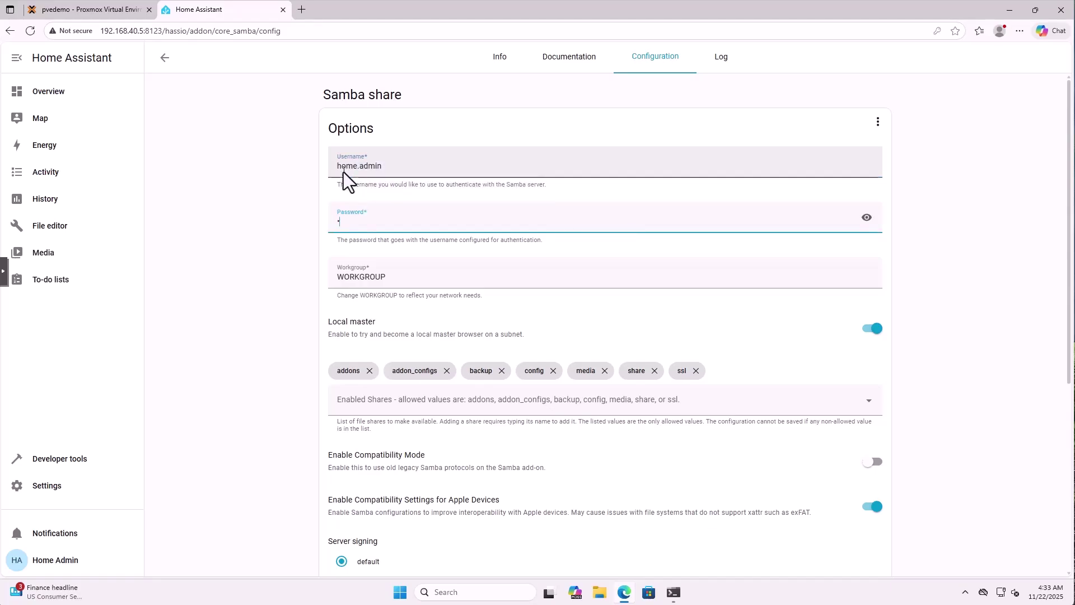
{"action": "type", "text": "****"}
{"action": "scroll", "coordinate": [970, 288], "scroll_direction": "down", "scroll_amount": 2}
{"action": "scroll", "coordinate": [970, 288], "scroll_direction": "down", "scroll_amount": 4}
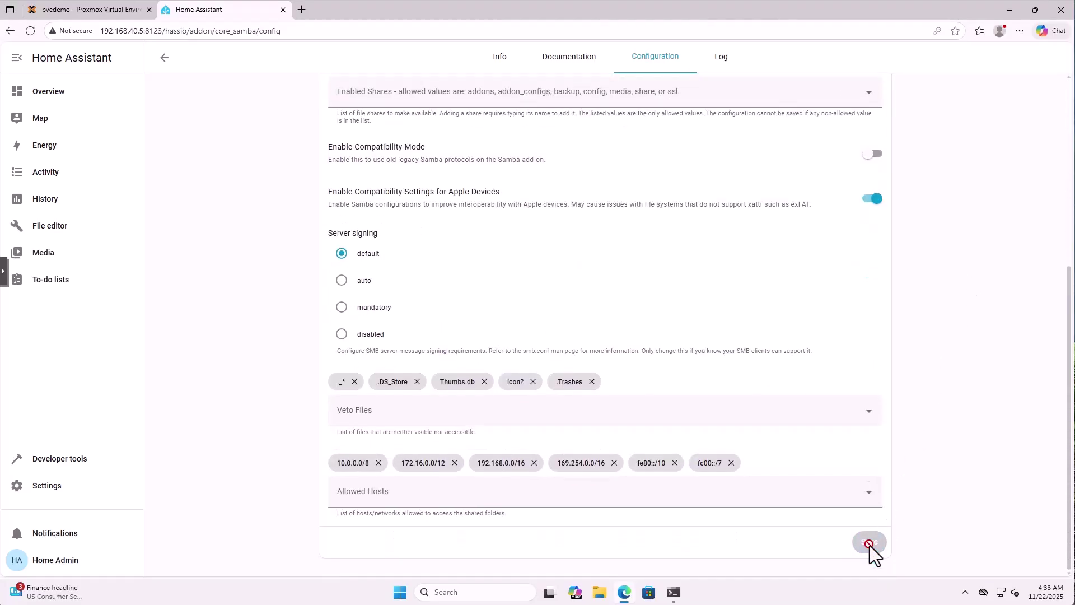
{"action": "left_click", "coordinate": [499, 60]}
{"action": "left_click", "coordinate": [499, 59]}
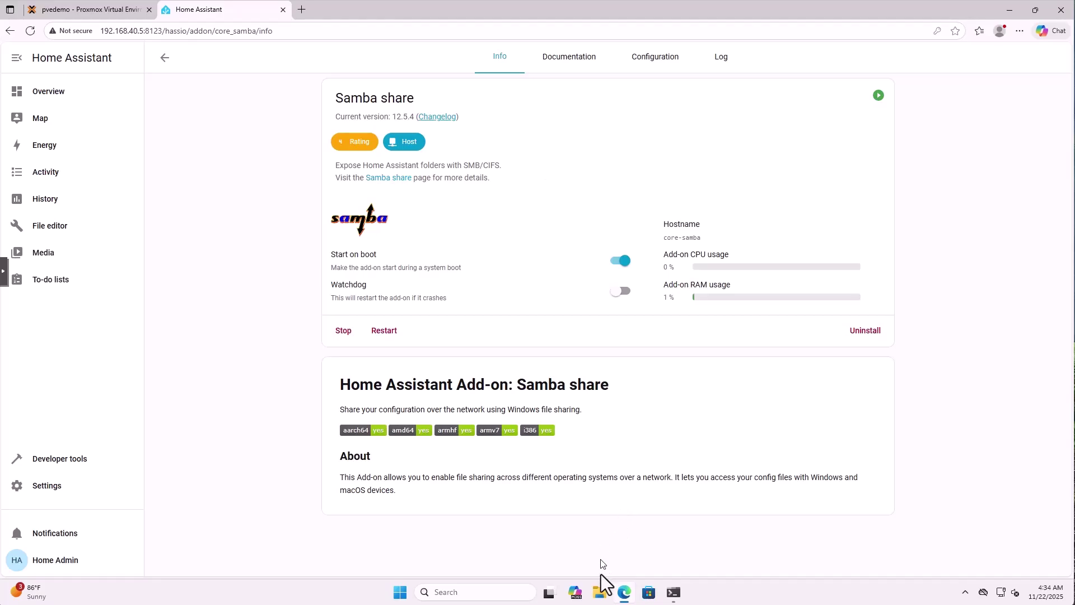
- Open File Explorer and browse to \\192.168.40.5
{"action": "left_click", "coordinate": [600, 593]}
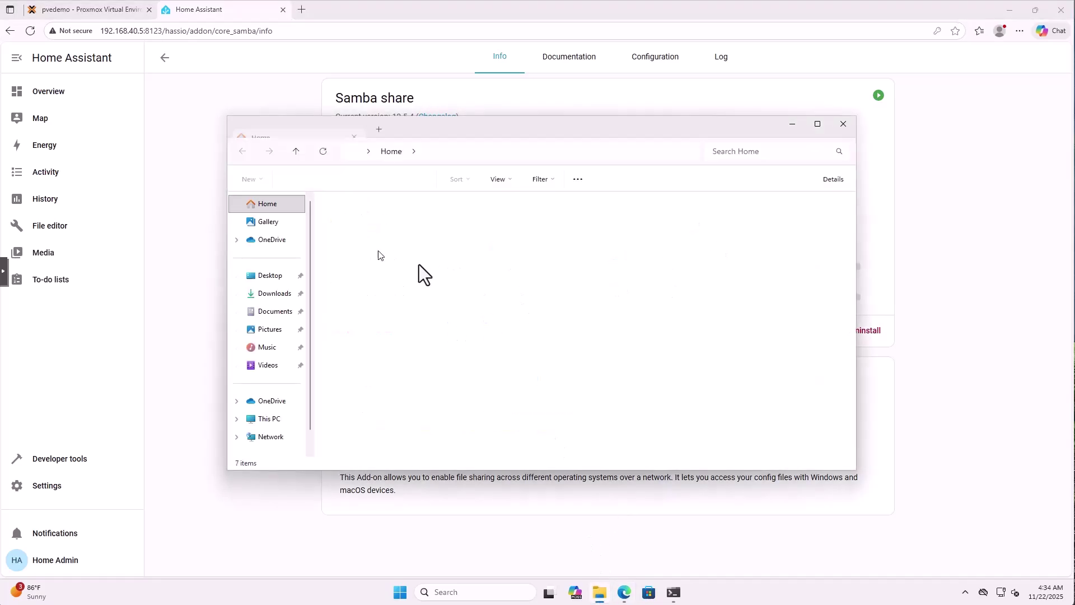
{"action": "left_click", "coordinate": [439, 151]}
{"action": "type", "text": "\\\\"}
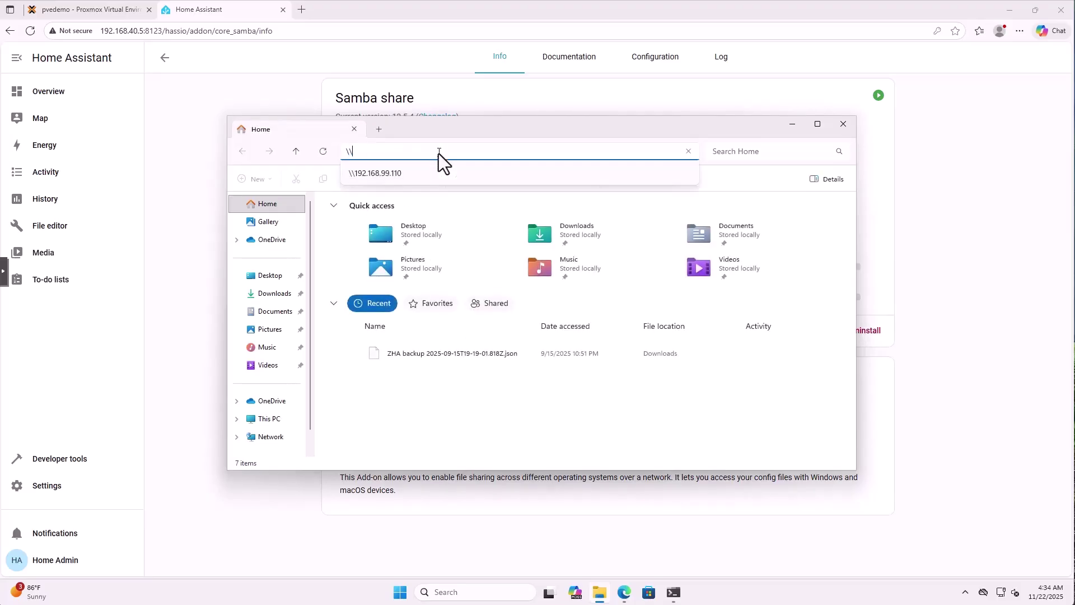
{"action": "type", "text": "192.168.40.5"}
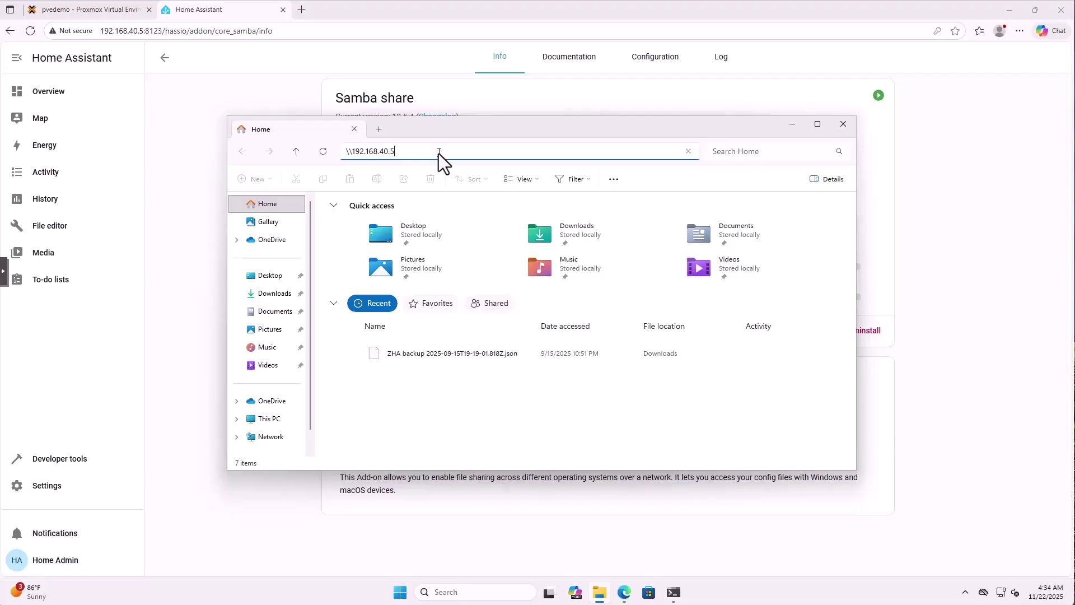
{"action": "key", "text": "Return"}
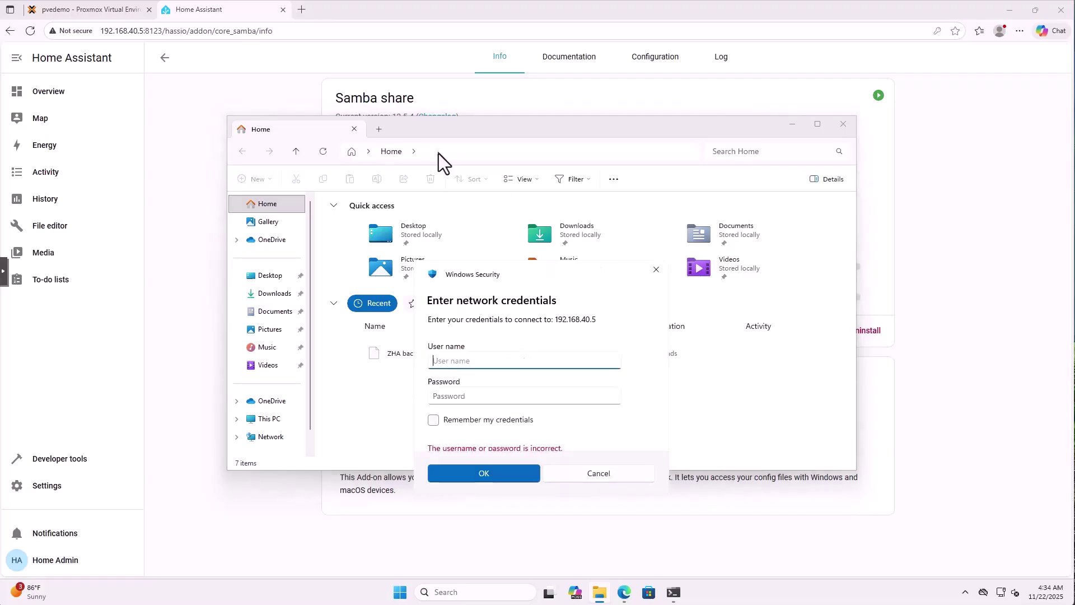
- Sign in with the remembered Samba credentials, open the config folder, then return to the share list
{"action": "type", "text": "home.admin"}
{"action": "key", "text": "Tab"}
{"action": "type", "text": "***********"}
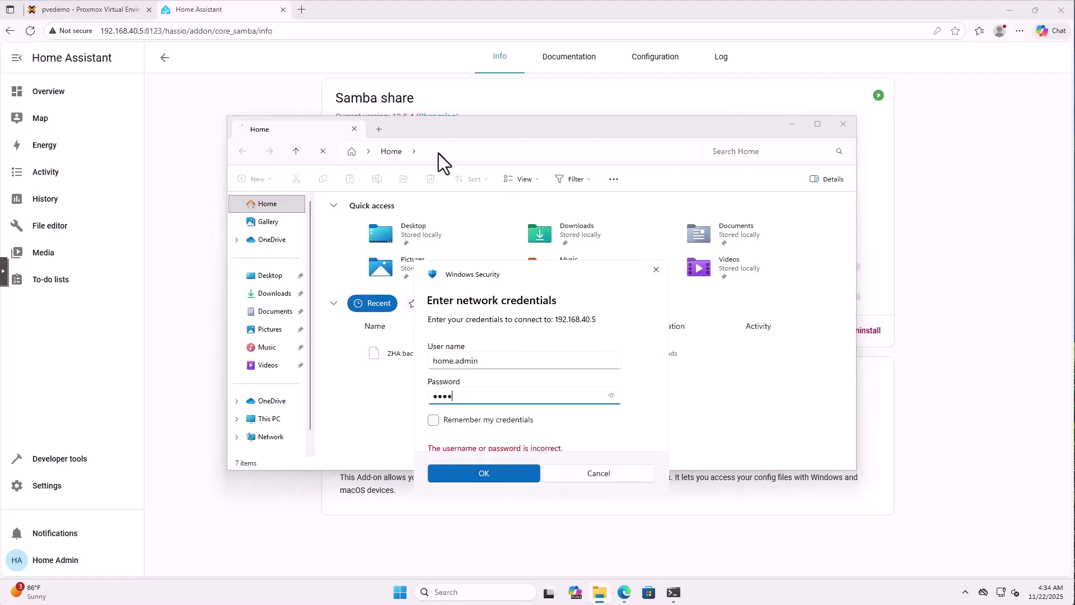
{"action": "type", "text": "*"}
{"action": "left_click", "coordinate": [448, 421]}
{"action": "left_click", "coordinate": [478, 474]}
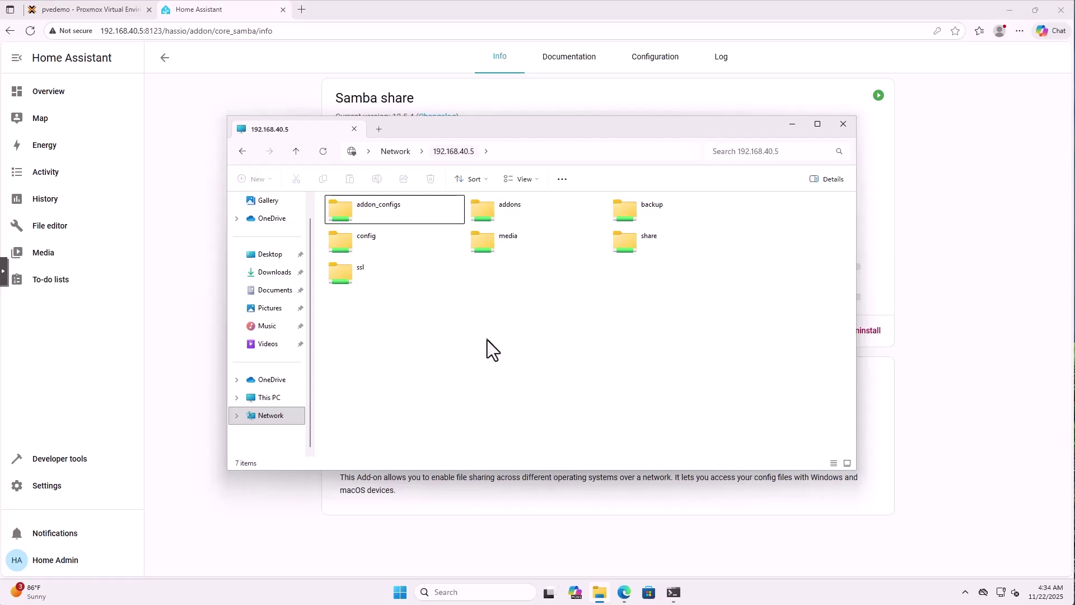
{"action": "double_click", "coordinate": [378, 244]}
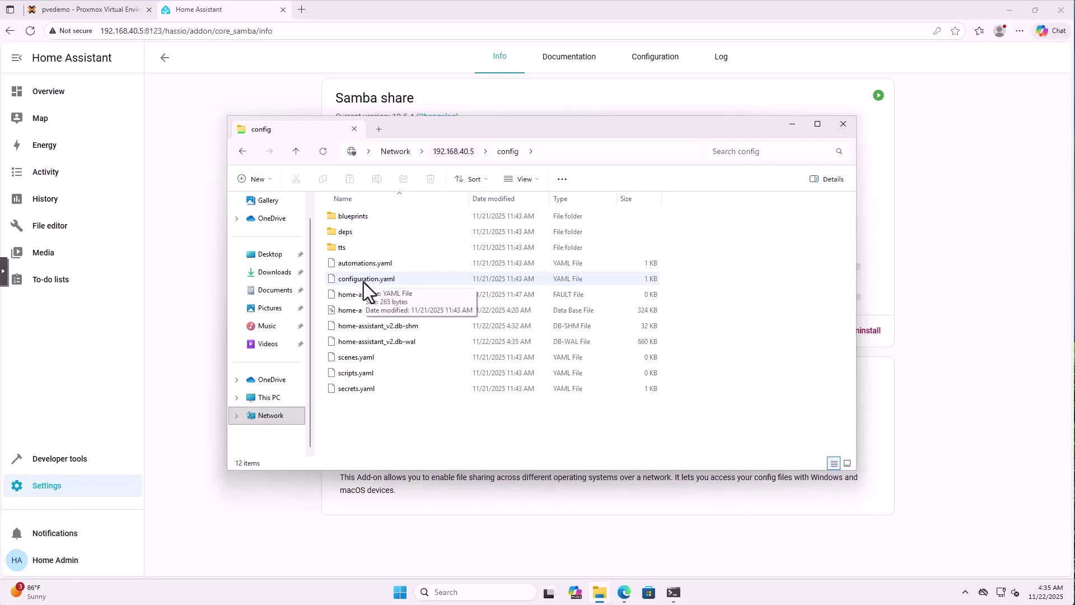
{"action": "left_click", "coordinate": [242, 152]}
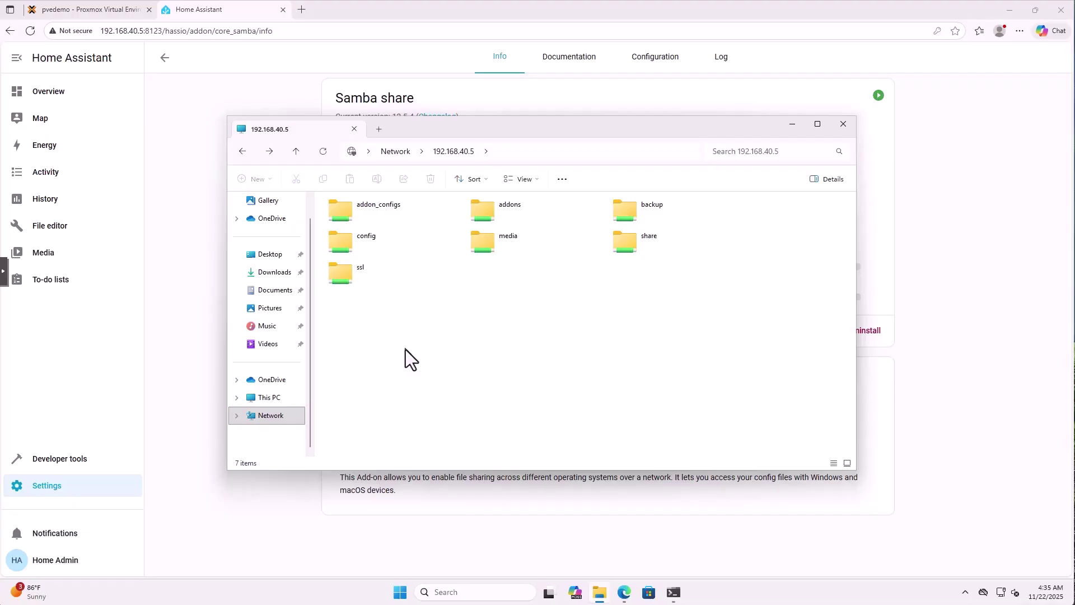
- Back in the browser, follow 'my link' in step 1 of the OS/Supervised instructions
{"action": "left_click", "coordinate": [199, 339]}
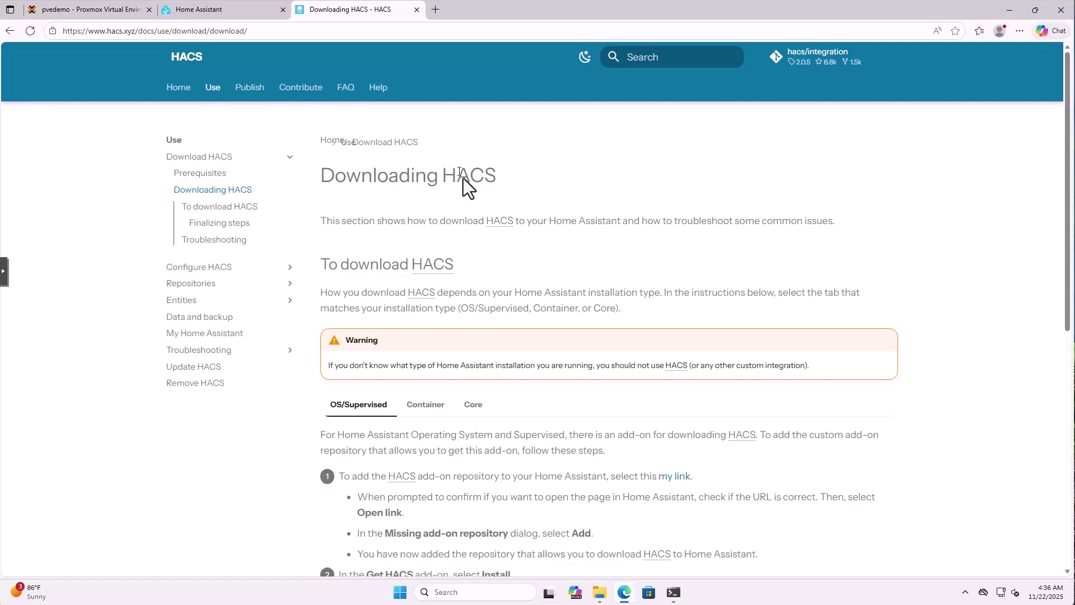
{"action": "scroll", "coordinate": [416, 177], "scroll_direction": "down", "scroll_amount": 2}
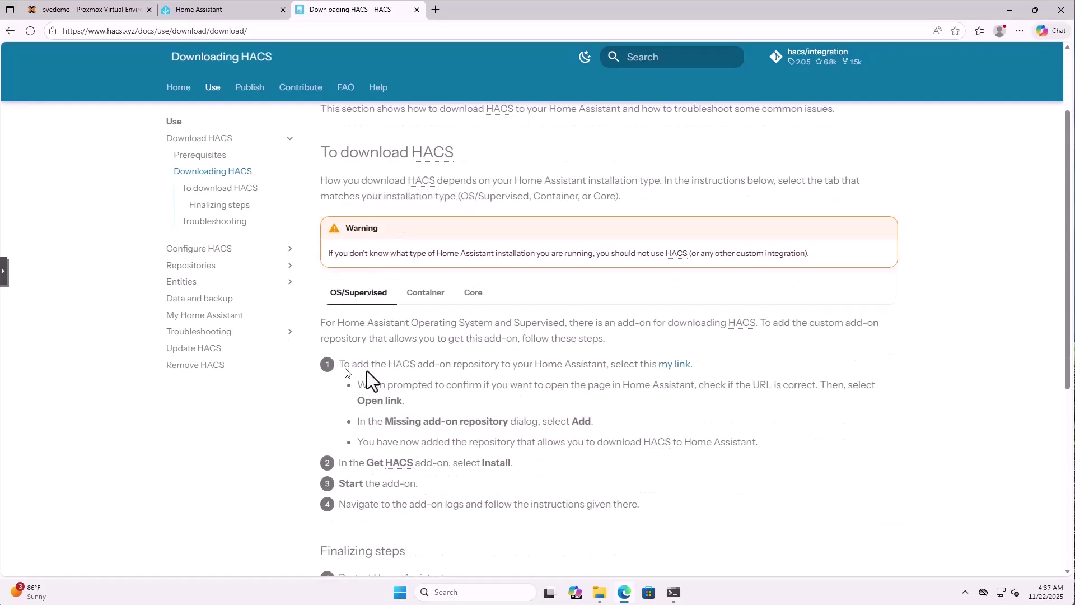
{"action": "left_click", "coordinate": [674, 365]}
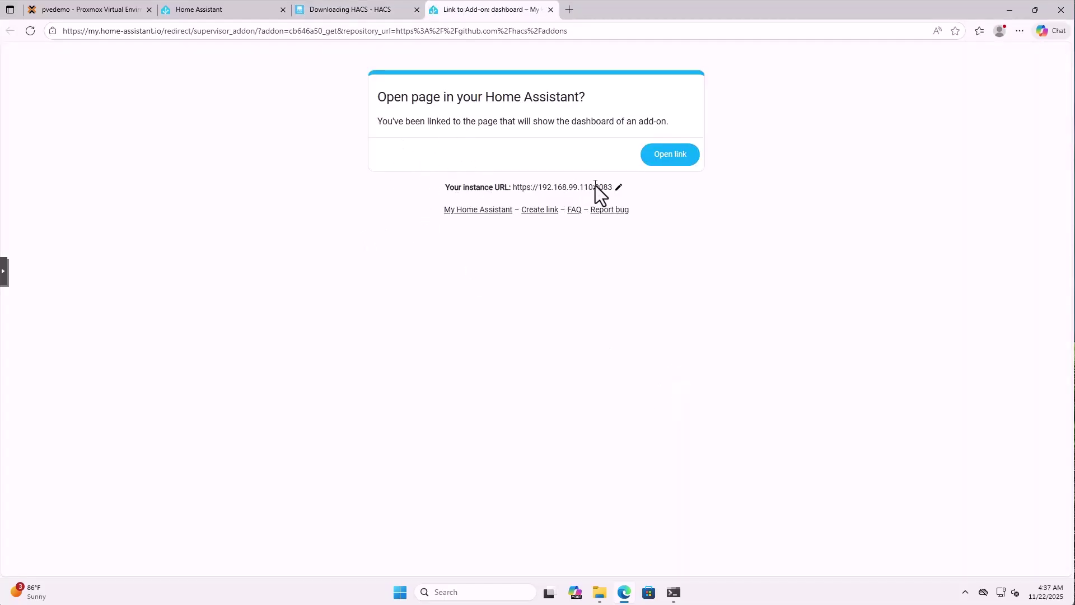
{"action": "left_click", "coordinate": [618, 188]}
{"action": "double_click", "coordinate": [477, 300]}
{"action": "key", "text": "ctrl+a"}
{"action": "type", "text": "http://192.168.40.5:8123"}
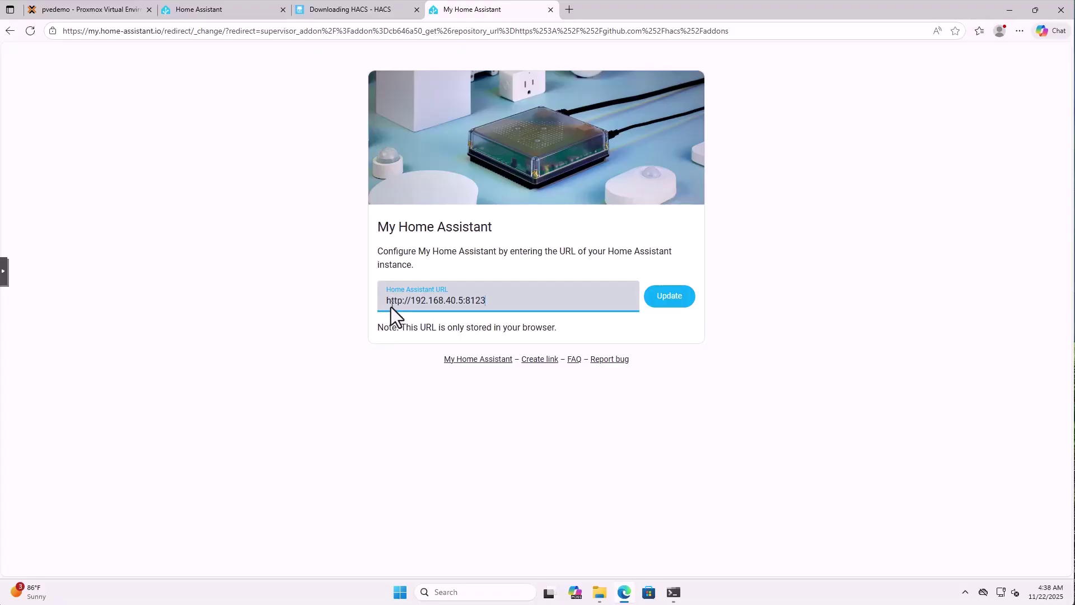
{"action": "left_click", "coordinate": [668, 296]}
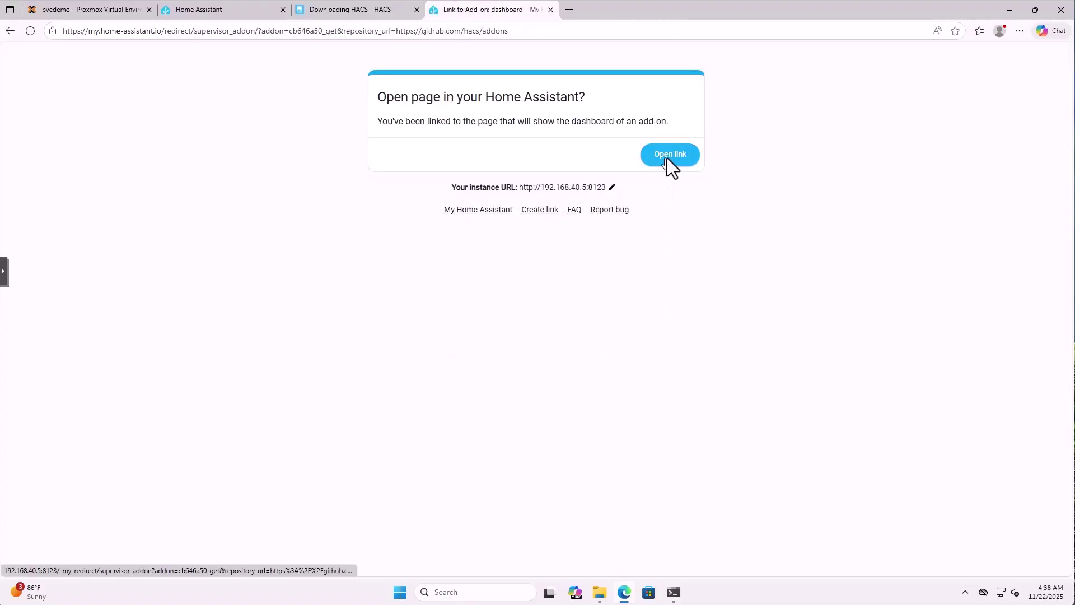
{"action": "left_click", "coordinate": [667, 158]}
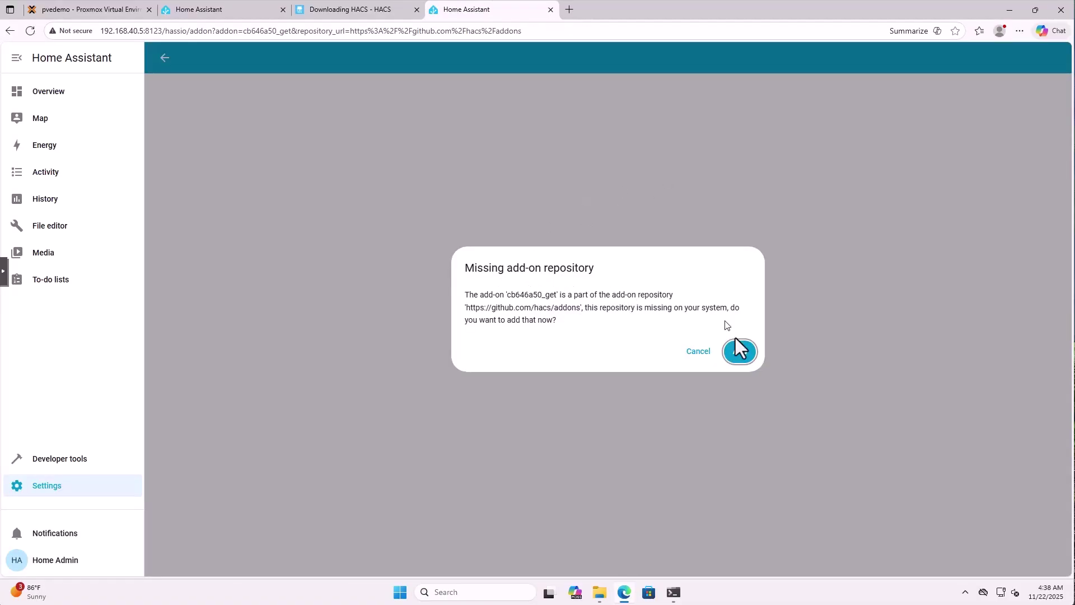
- Add the missing HACS repository, enable Start on boot for Get HACS, and start it
{"action": "left_click", "coordinate": [744, 354]}
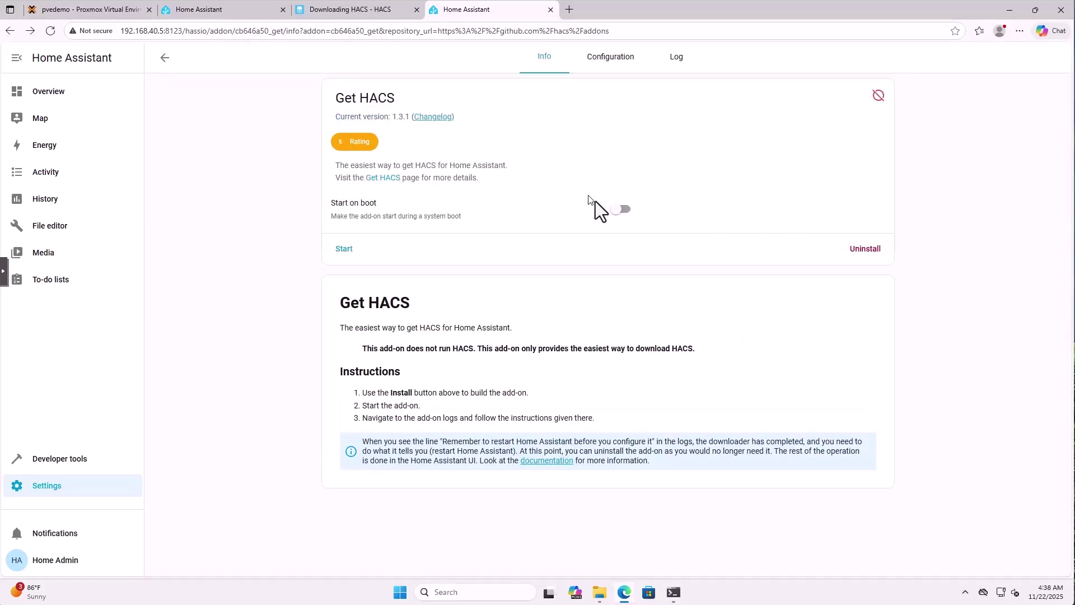
{"action": "left_click", "coordinate": [623, 209]}
{"action": "left_click", "coordinate": [352, 249]}
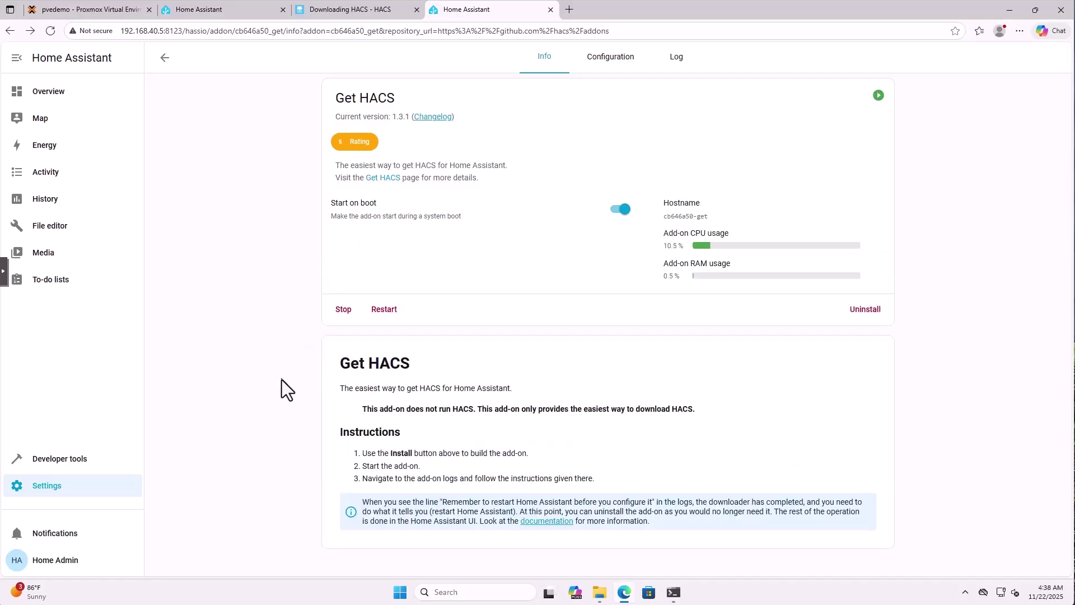
- Restart Home Assistant from the System settings power menu
{"action": "left_click", "coordinate": [66, 492]}
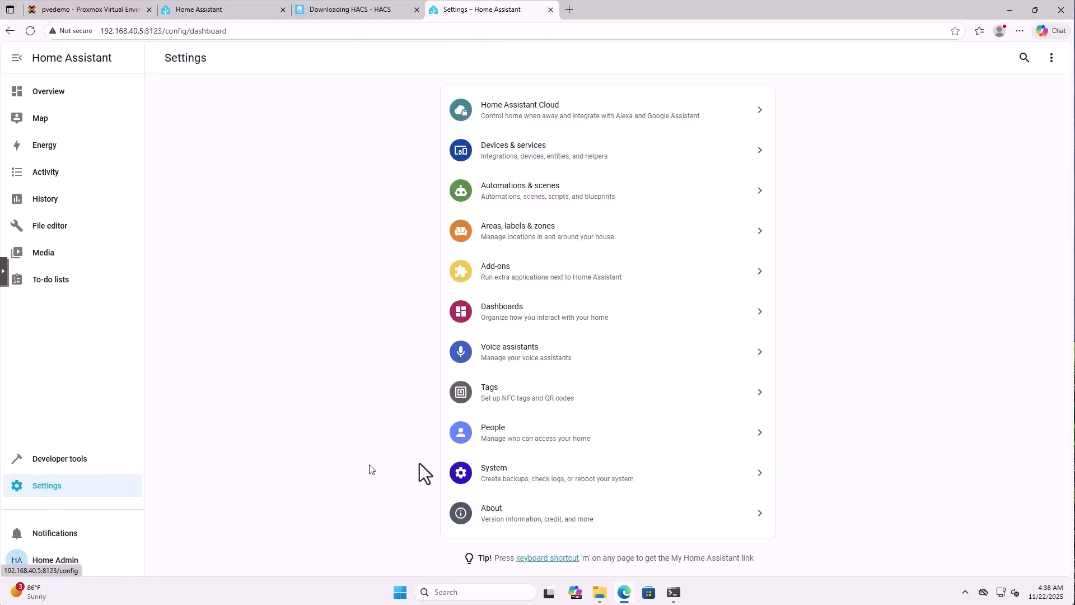
{"action": "left_click", "coordinate": [525, 474]}
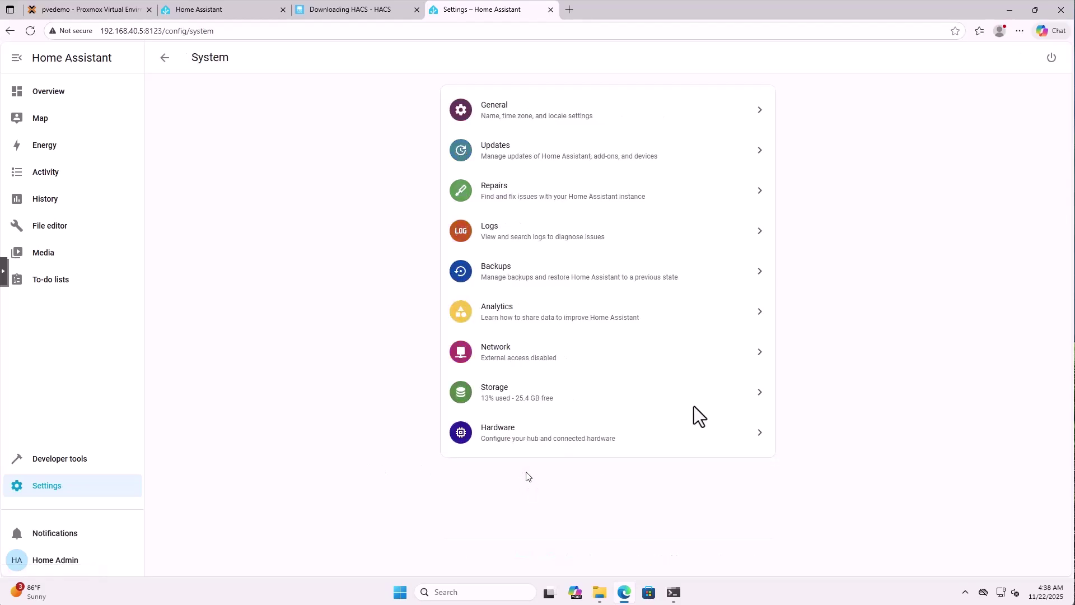
{"action": "left_click", "coordinate": [1052, 58]}
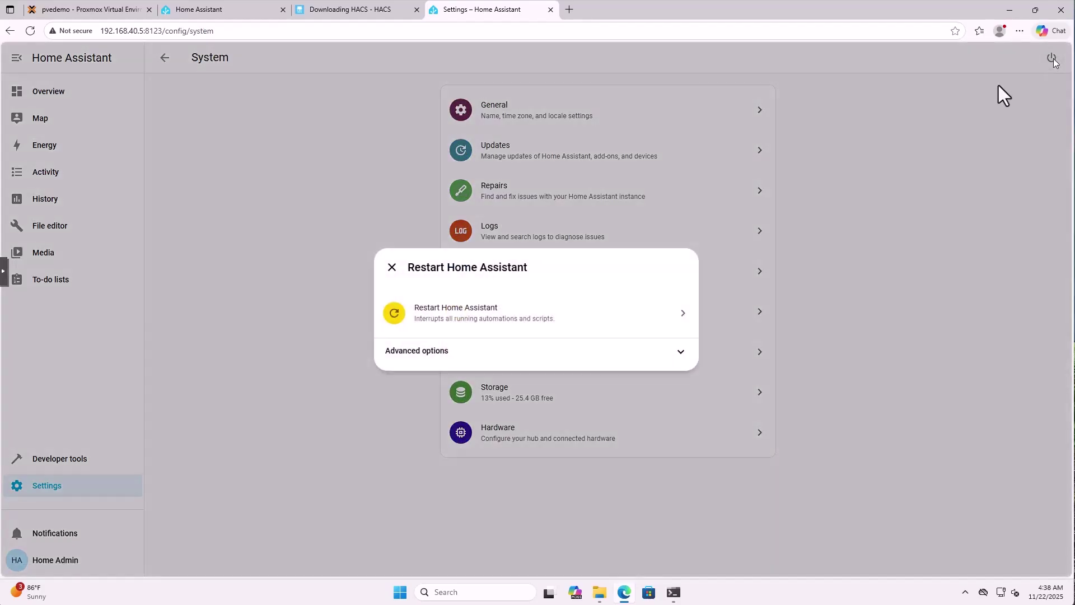
{"action": "left_click", "coordinate": [461, 318]}
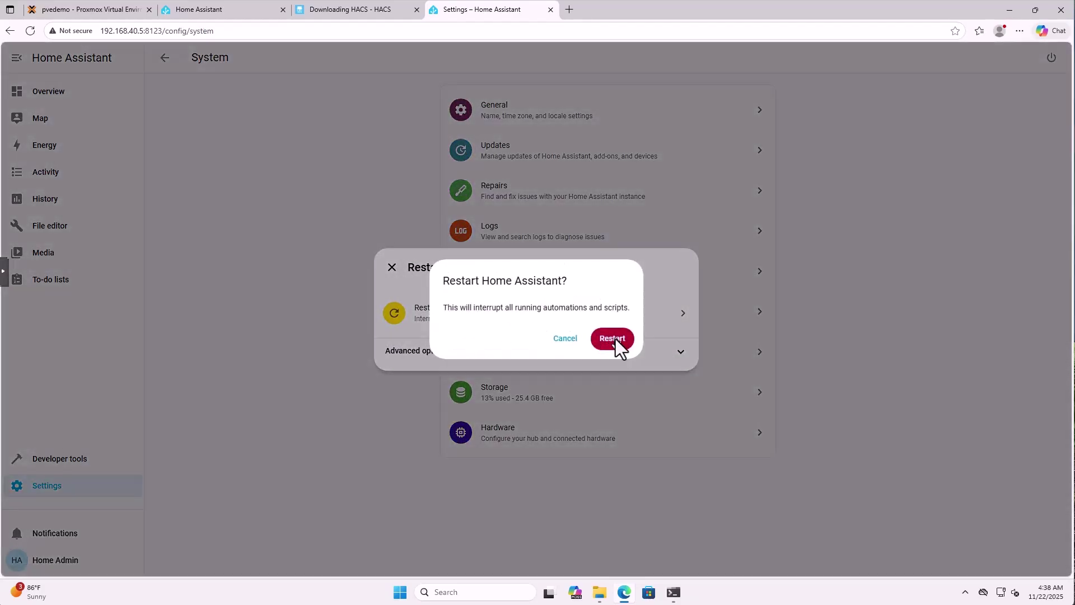
{"action": "left_click", "coordinate": [613, 338]}
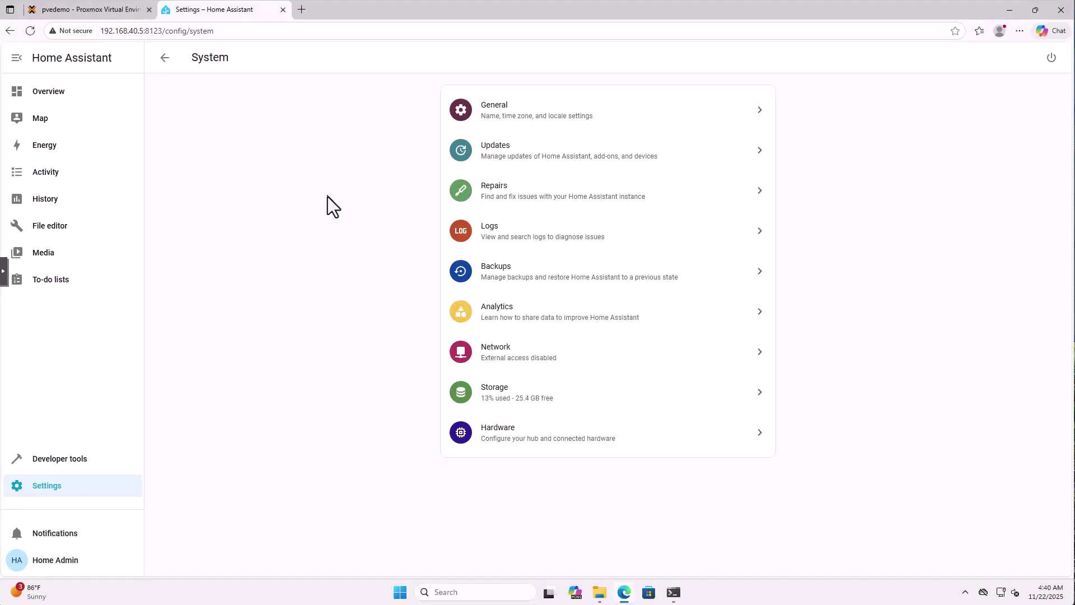
- Add a new integration, searching for and choosing HACS
{"action": "left_click", "coordinate": [59, 492]}
{"action": "left_click", "coordinate": [499, 154]}
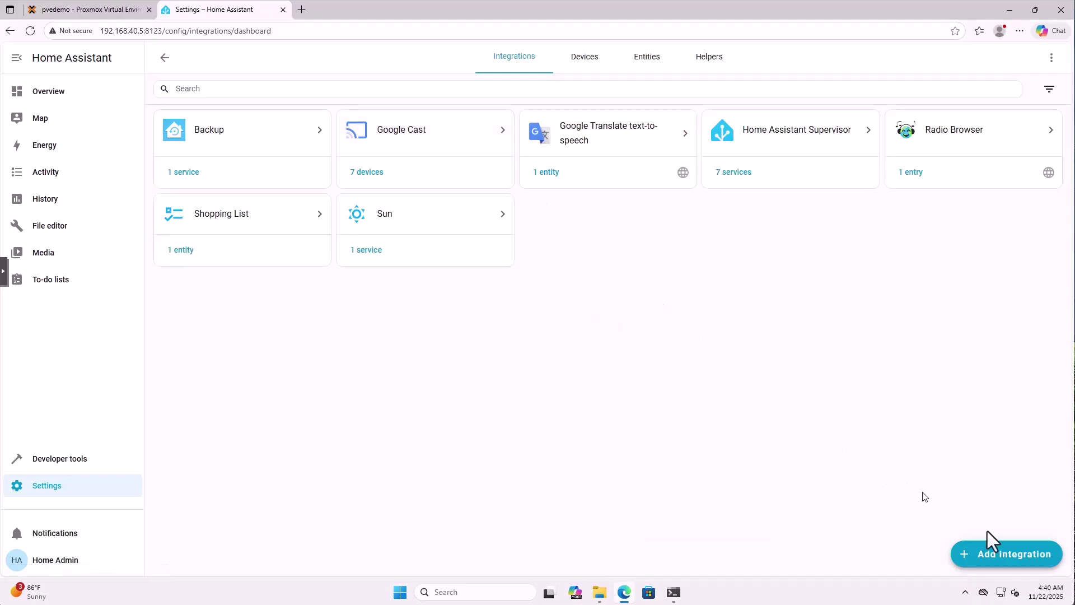
{"action": "left_click", "coordinate": [1004, 554]}
{"action": "type", "text": "hacs"}
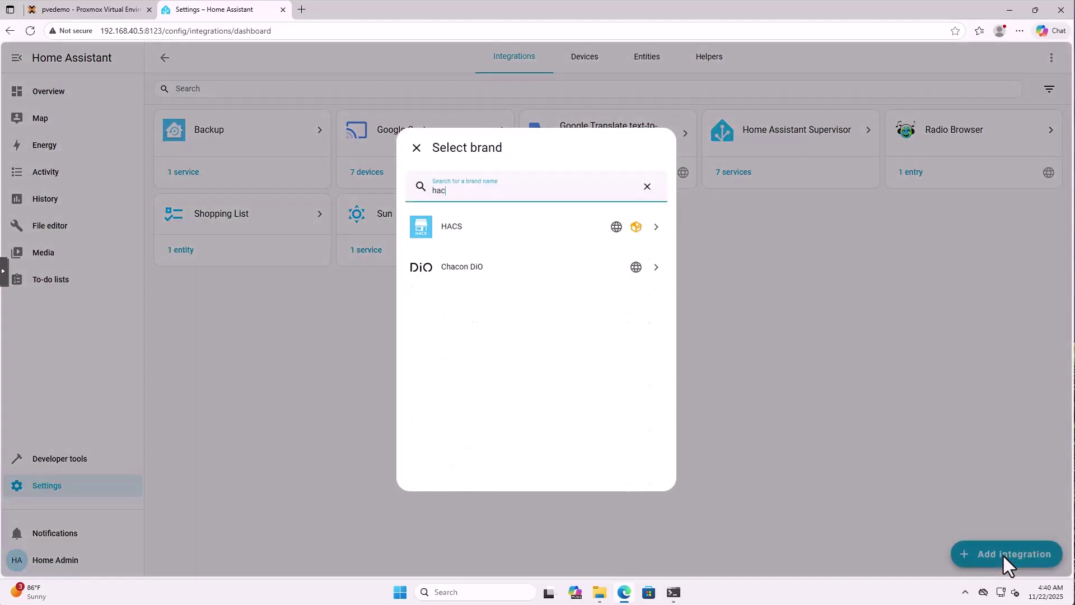
{"action": "left_click", "coordinate": [468, 235]}
- Tick all four HACS acknowledgements and submit to begin GitHub device activation
{"action": "left_click", "coordinate": [445, 259]}
{"action": "left_click", "coordinate": [434, 302]}
{"action": "left_click", "coordinate": [432, 344]}
{"action": "left_click", "coordinate": [430, 395]}
{"action": "left_click", "coordinate": [663, 438]}
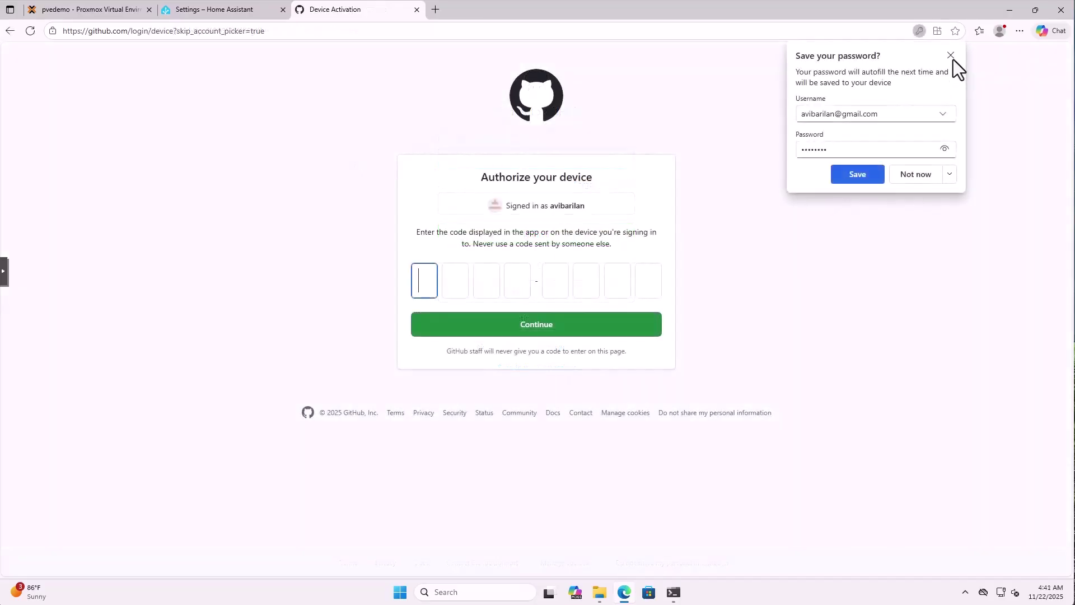
- Copy the HACS authorization code from Home Assistant and paste it into GitHub's device page
{"action": "left_click", "coordinate": [952, 56]}
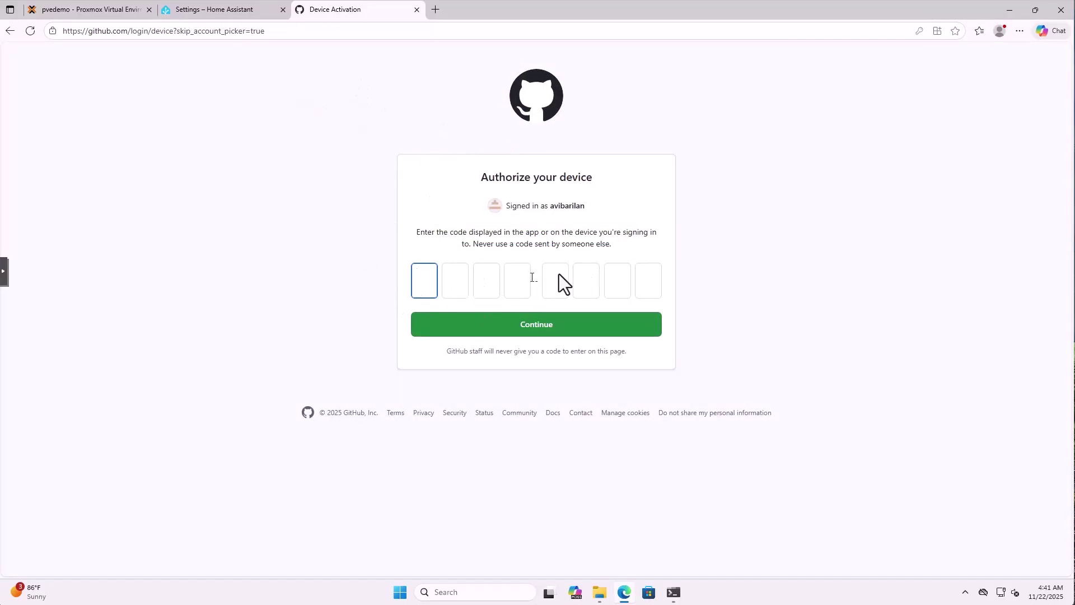
{"action": "left_click", "coordinate": [224, 11]}
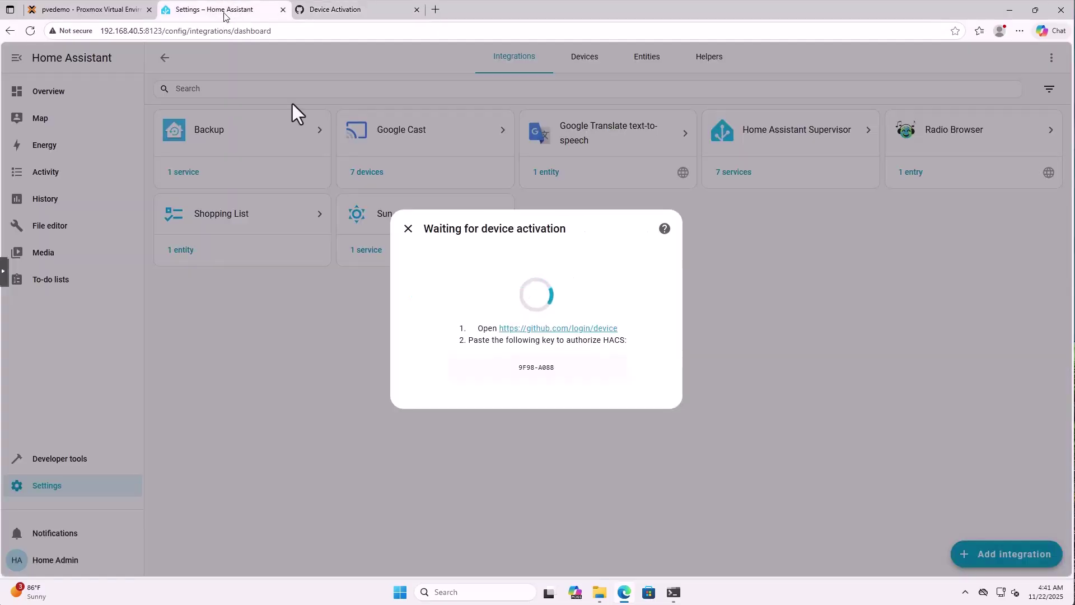
{"action": "double_click", "coordinate": [526, 368]}
{"action": "key", "text": "ctrl+c"}
{"action": "left_click", "coordinate": [333, 10]}
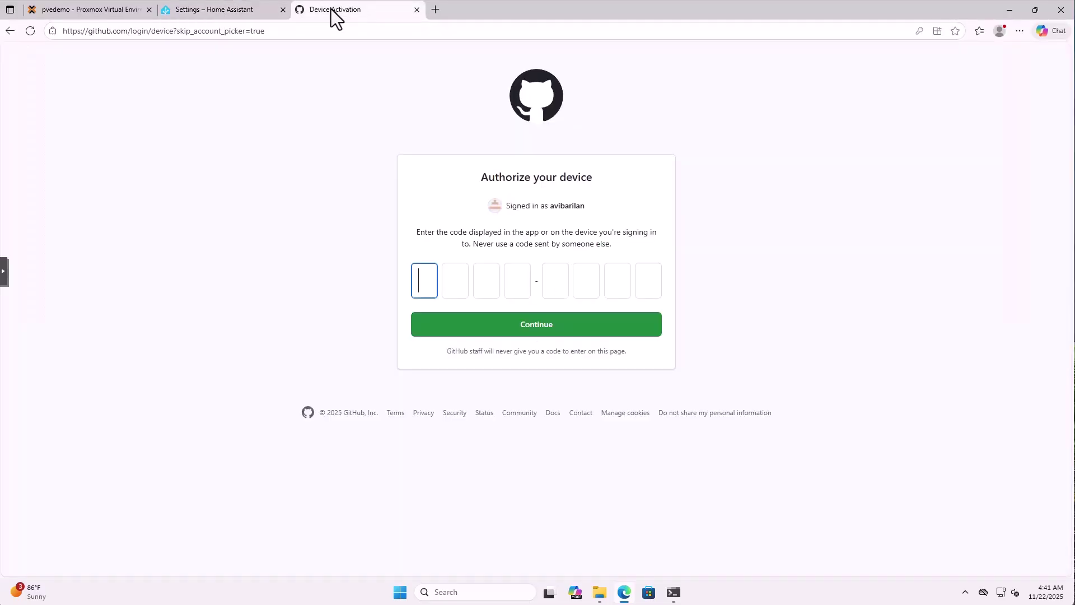
{"action": "key", "text": "ctrl+v"}
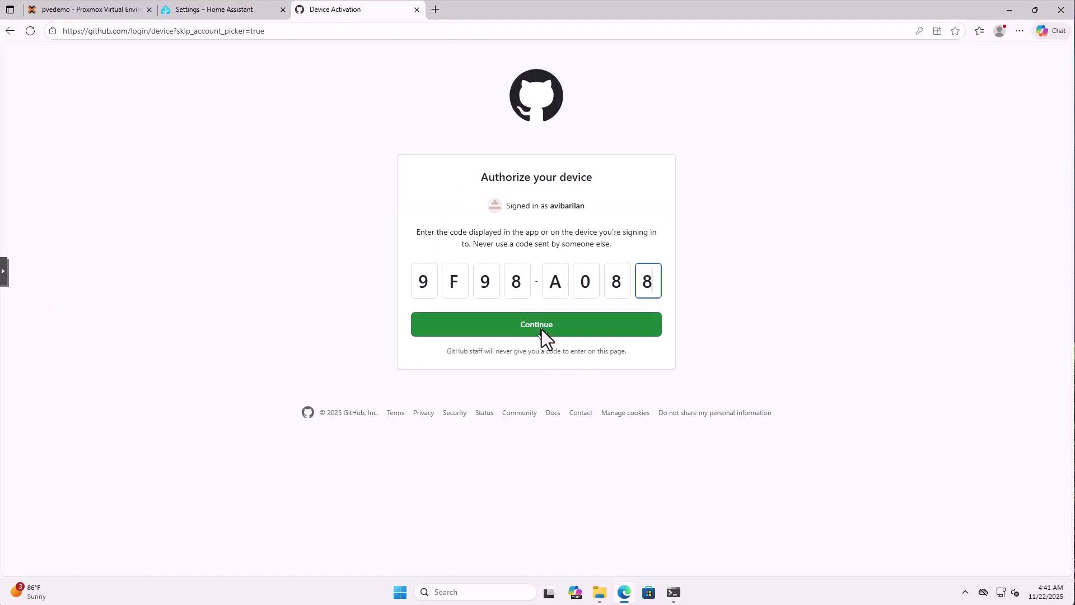
- Submit the code, authorize hacs on GitHub, close the tab, and finish the HACS setup
{"action": "left_click", "coordinate": [542, 329]}
{"action": "left_click", "coordinate": [607, 357]}
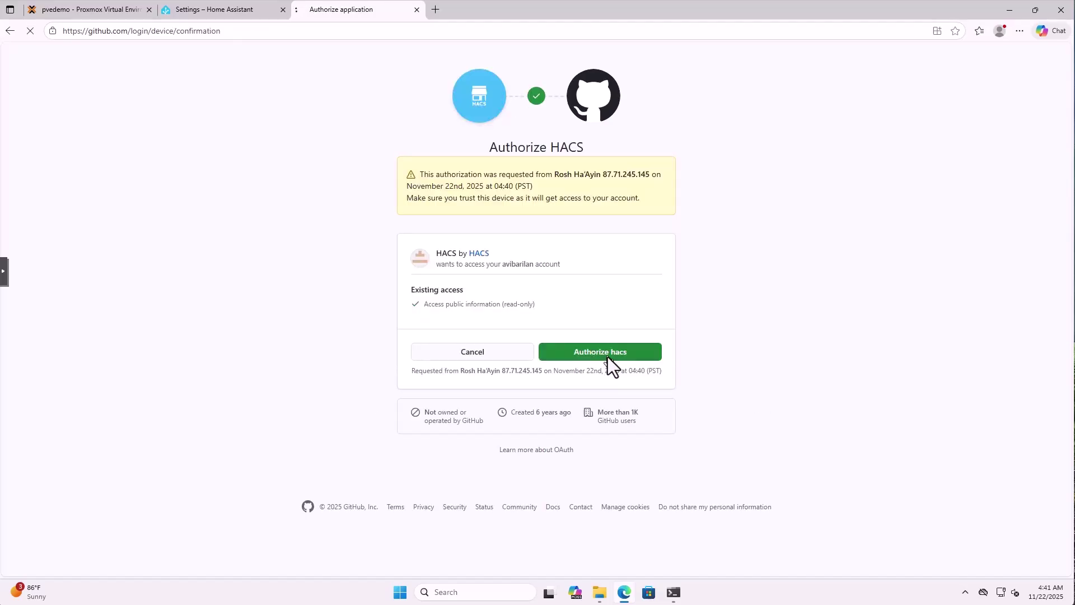
{"action": "left_click", "coordinate": [417, 9]}
{"action": "left_click", "coordinate": [586, 389]}
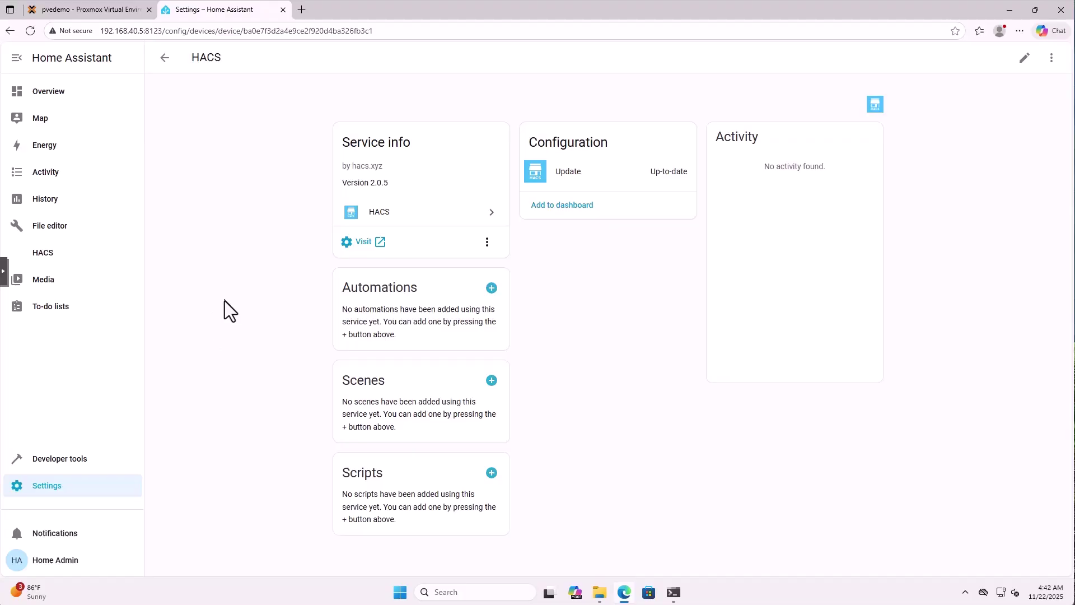
- Open HACS from the sidebar and scroll through the downloadable repositories list
{"action": "left_click", "coordinate": [45, 258]}
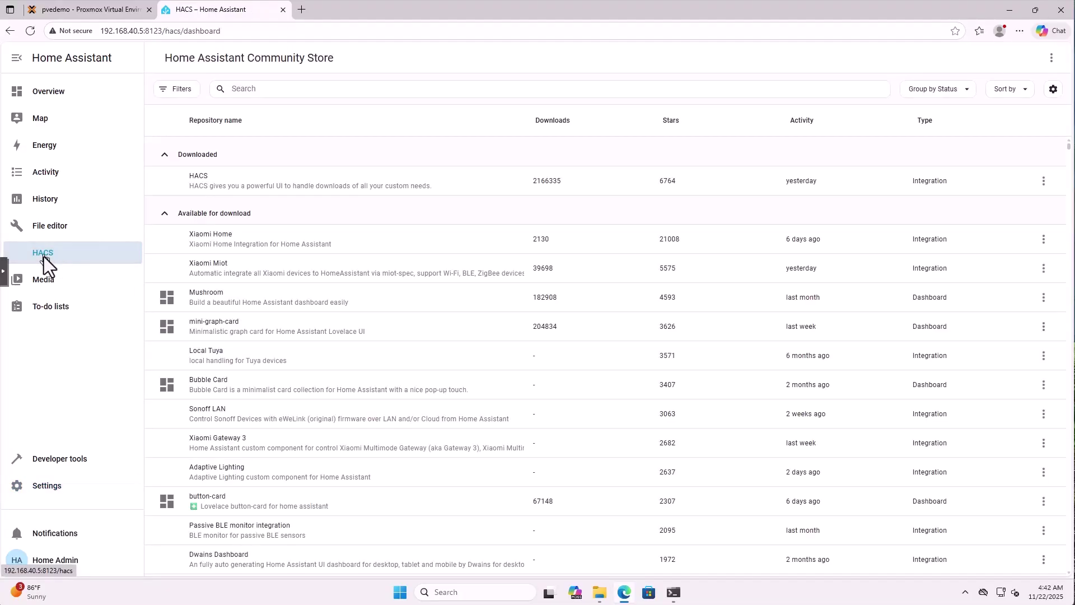
{"action": "scroll", "coordinate": [414, 277], "scroll_direction": "down", "scroll_amount": 2}
{"action": "scroll", "coordinate": [371, 311], "scroll_direction": "down", "scroll_amount": 8}
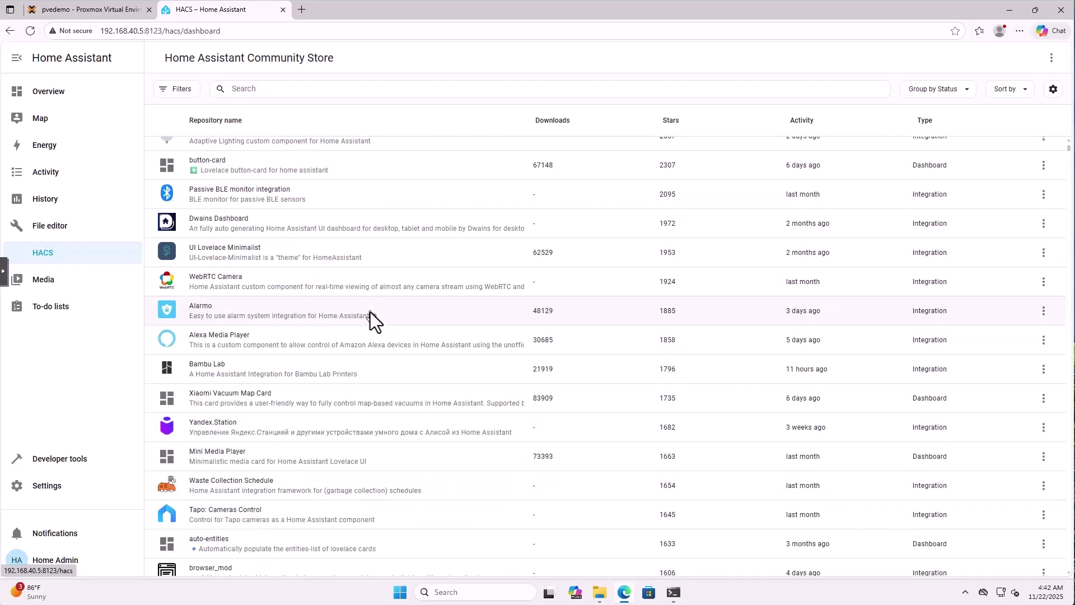
{"action": "scroll", "coordinate": [370, 312], "scroll_direction": "down", "scroll_amount": 6}
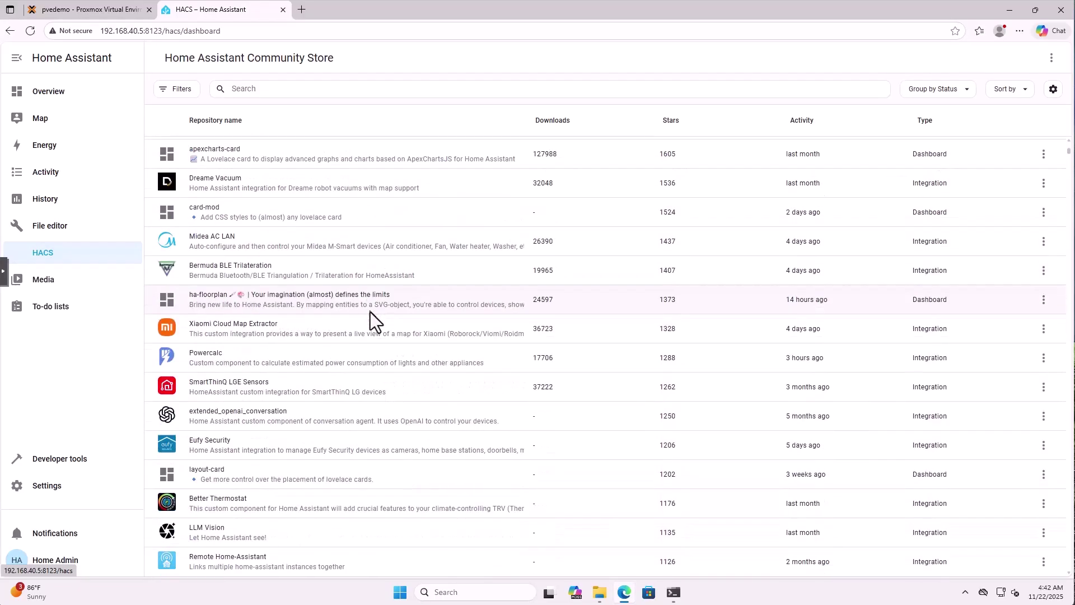
{"action": "scroll", "coordinate": [370, 312], "scroll_direction": "down", "scroll_amount": 2}
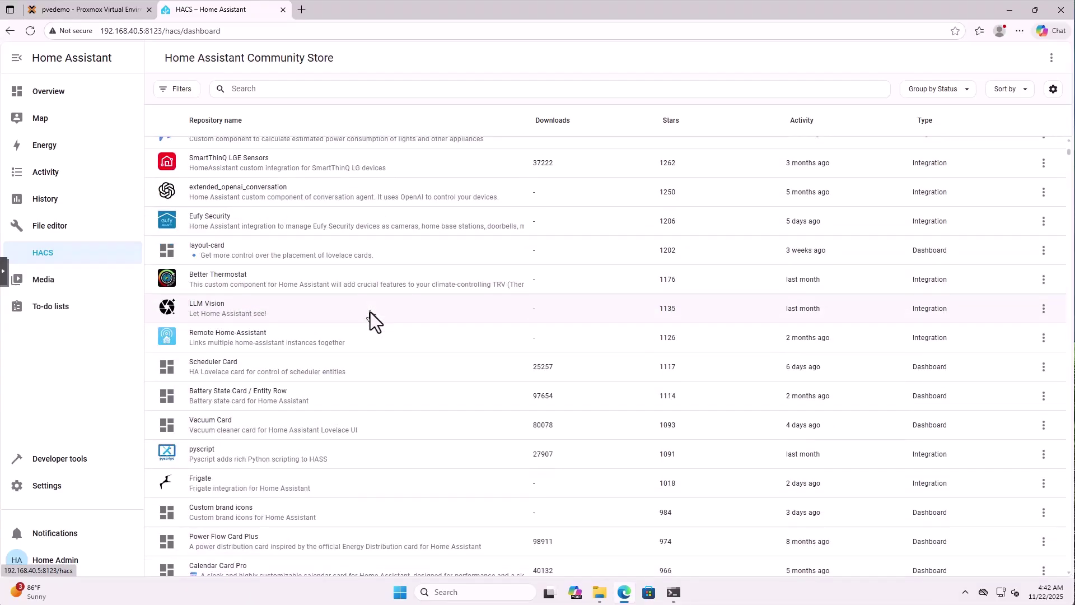
{"action": "scroll", "coordinate": [371, 312], "scroll_direction": "down", "scroll_amount": 5}
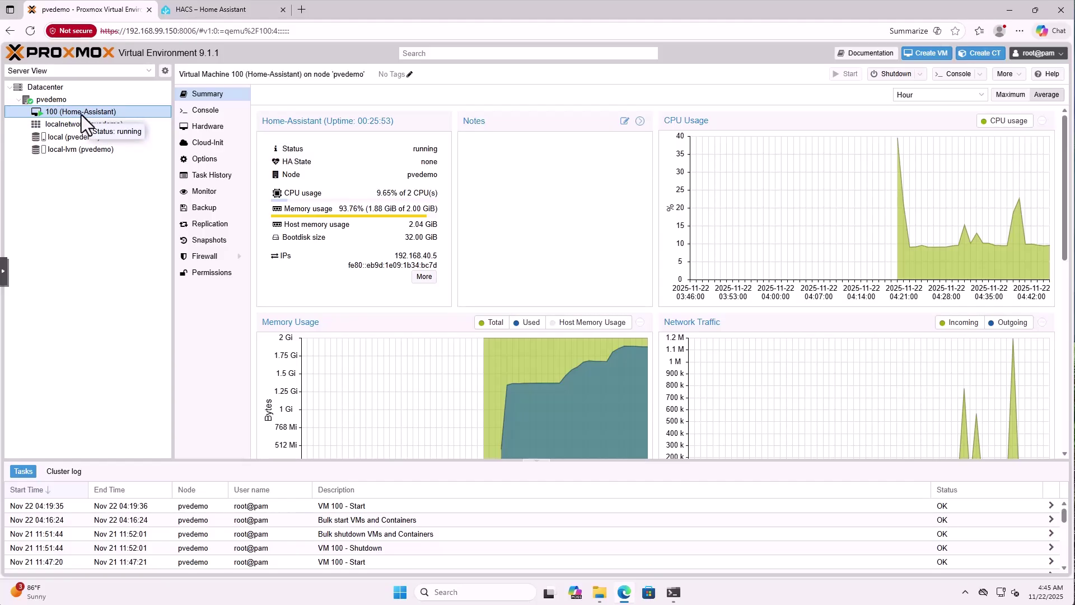
- Start a new datacenter backup job scheduled every day at 21:00 including VM 100
{"action": "left_click", "coordinate": [56, 88]}
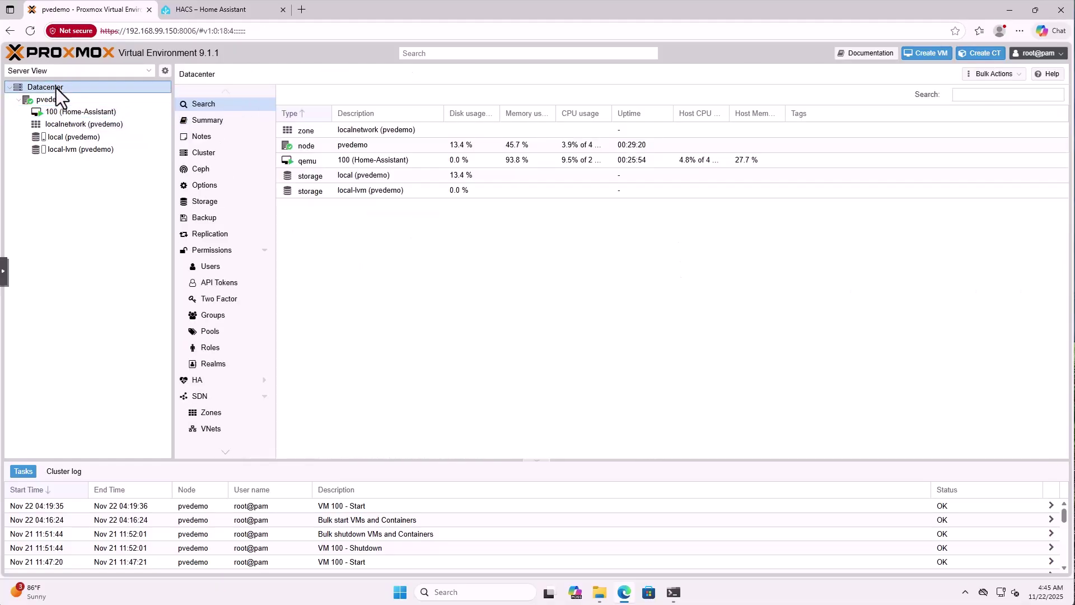
{"action": "left_click", "coordinate": [193, 219]}
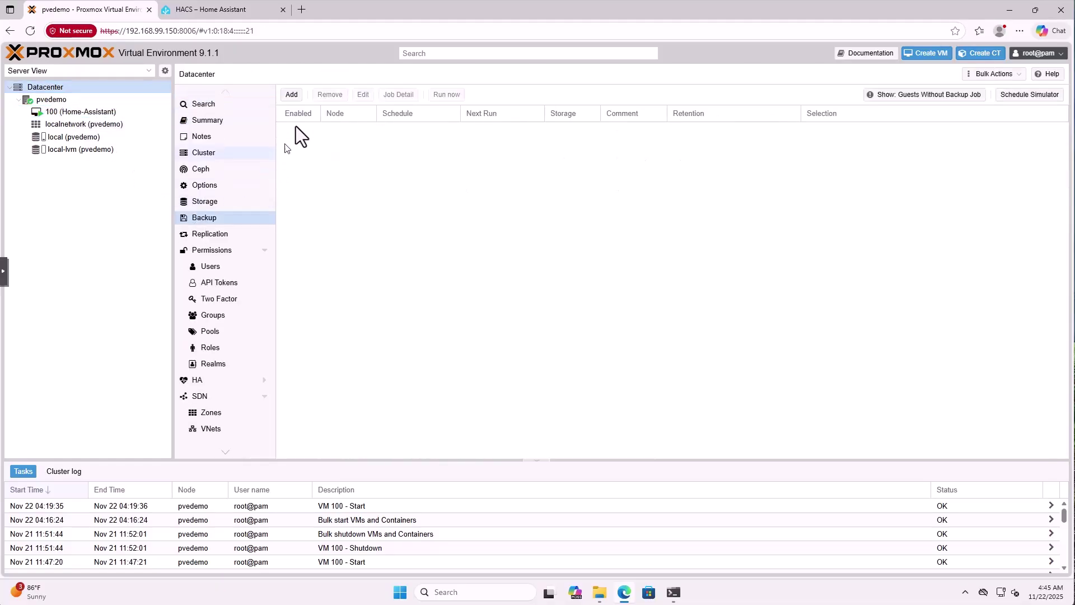
{"action": "left_click", "coordinate": [291, 94]}
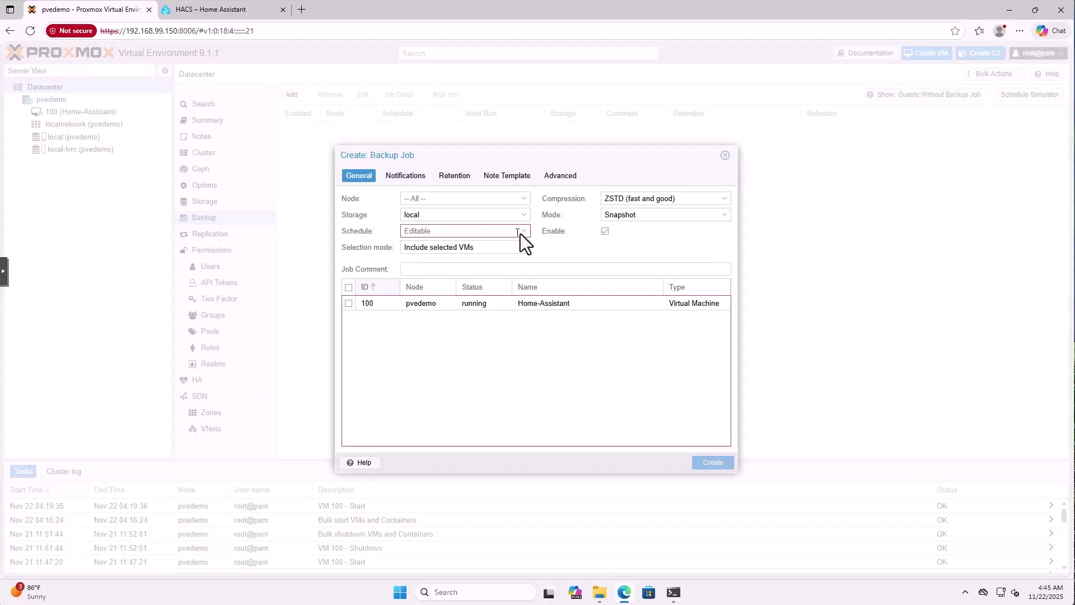
{"action": "left_click", "coordinate": [524, 232]}
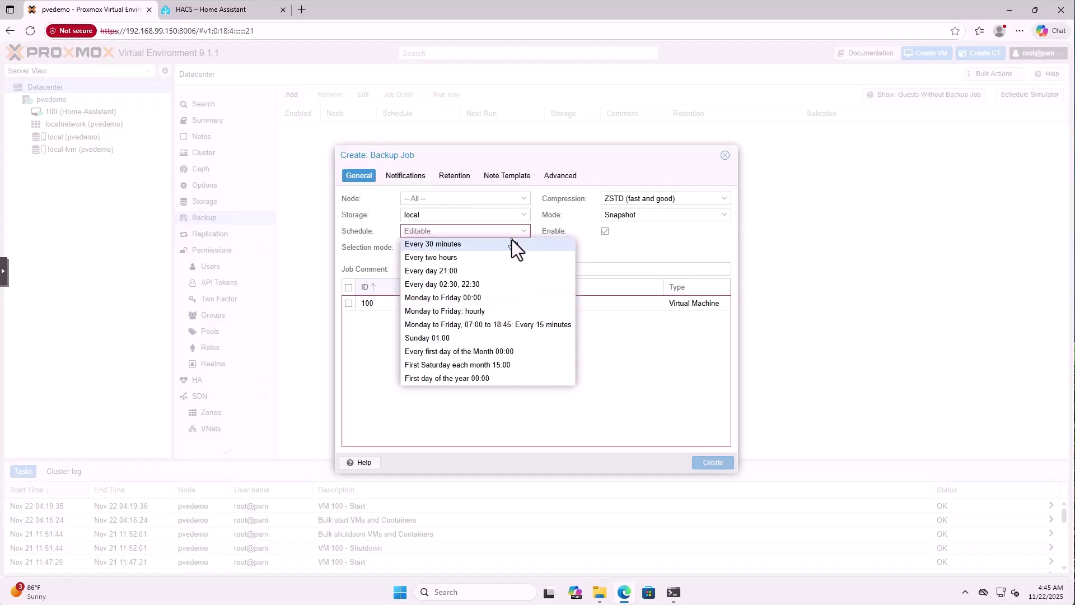
{"action": "left_click", "coordinate": [448, 271]}
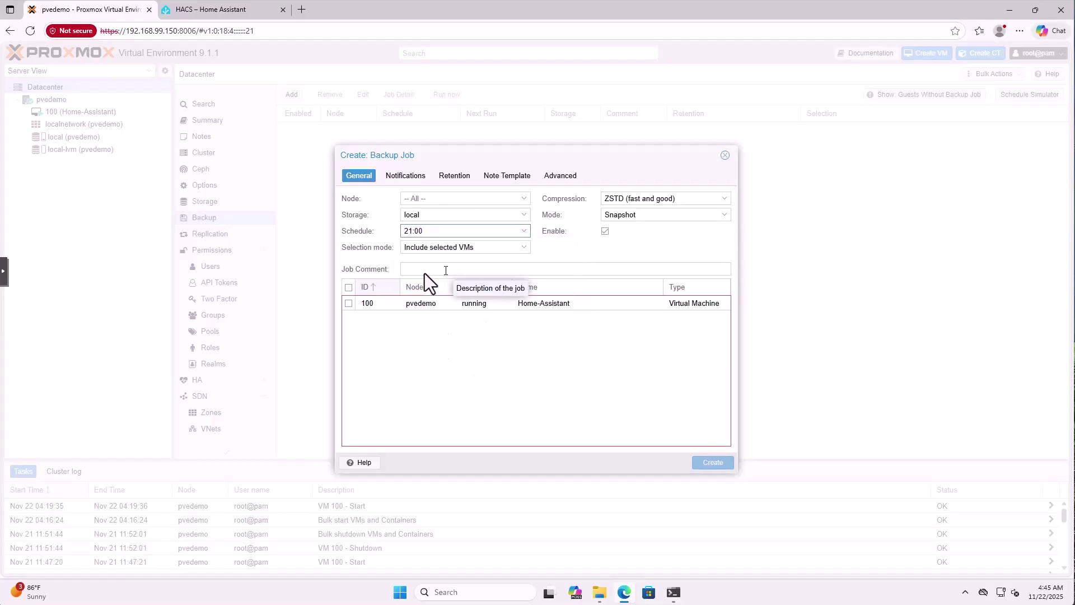
{"action": "left_click", "coordinate": [348, 303]}
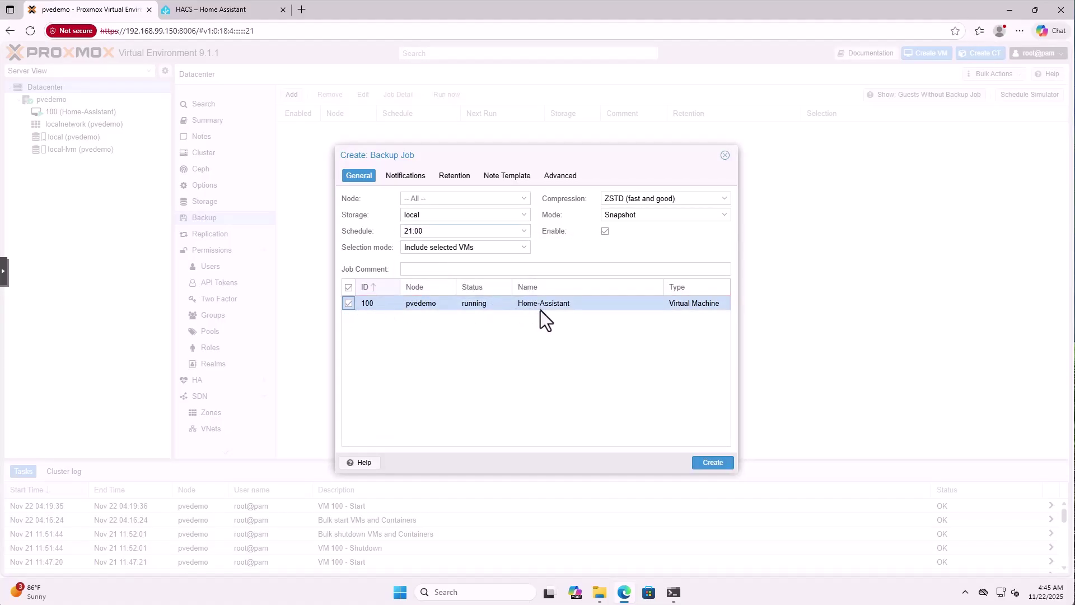
- Set retention Keep Last 5, PBS change detection to Metadata, storage local, and create the job
{"action": "left_click", "coordinate": [449, 177]}
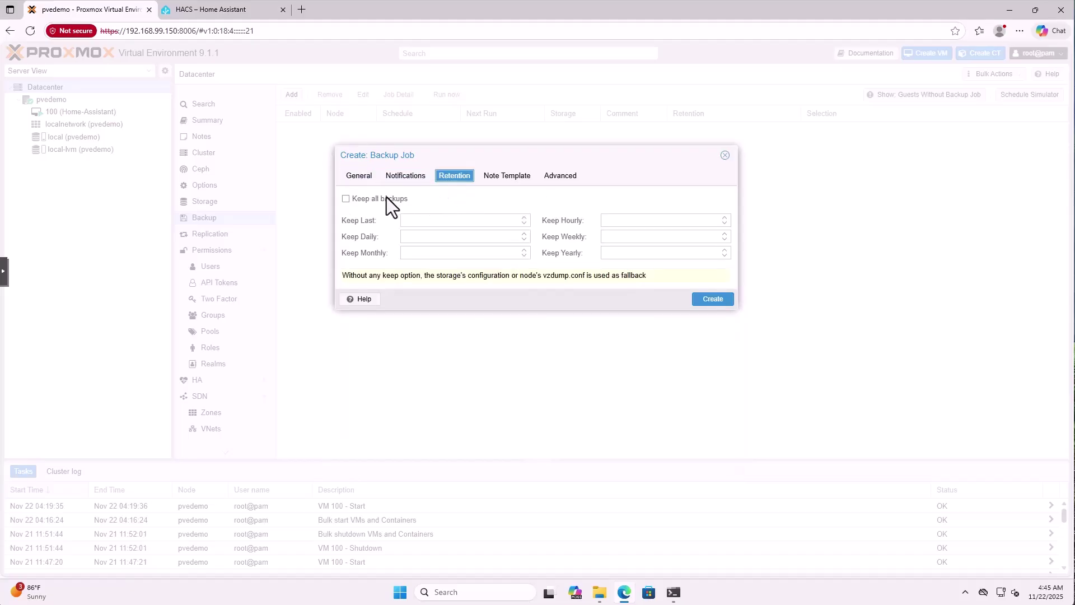
{"action": "left_click", "coordinate": [414, 222]}
{"action": "type", "text": "5"}
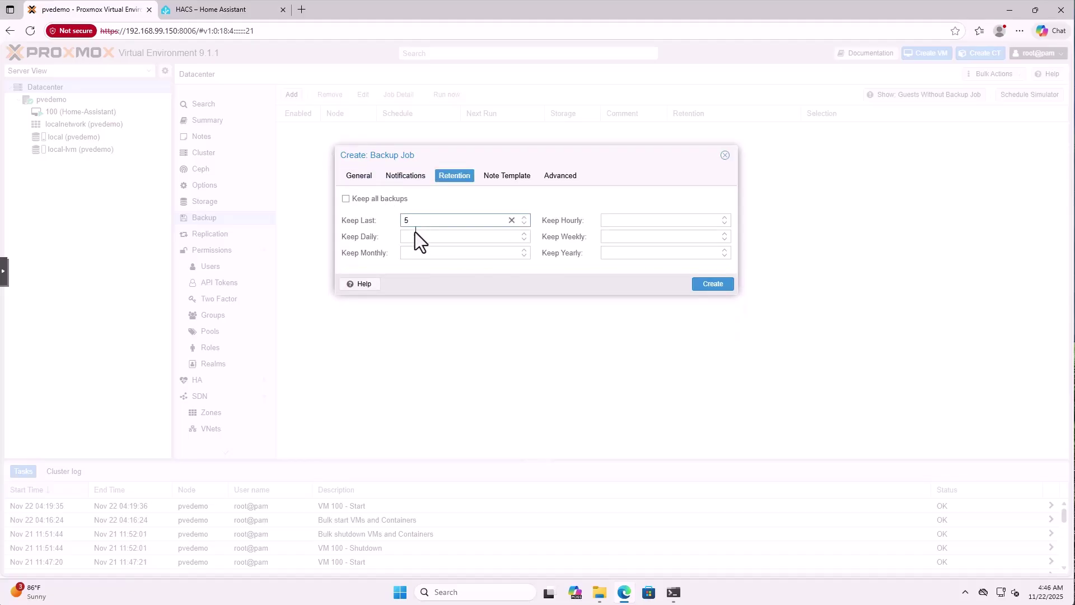
{"action": "left_click", "coordinate": [557, 177]}
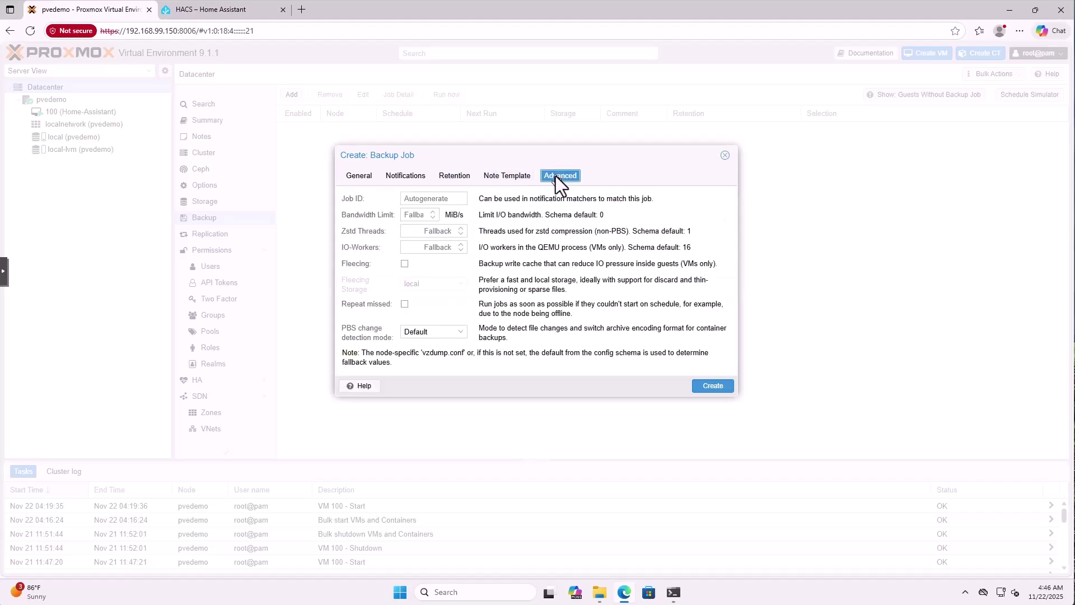
{"action": "left_click", "coordinate": [434, 333]}
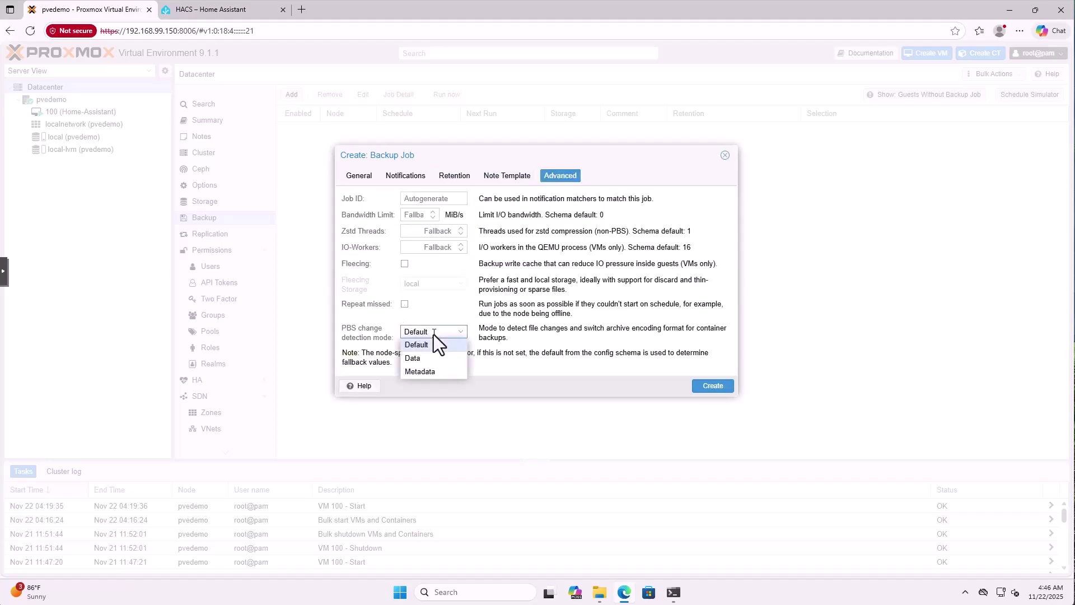
{"action": "left_click", "coordinate": [433, 372]}
{"action": "left_click", "coordinate": [360, 178]}
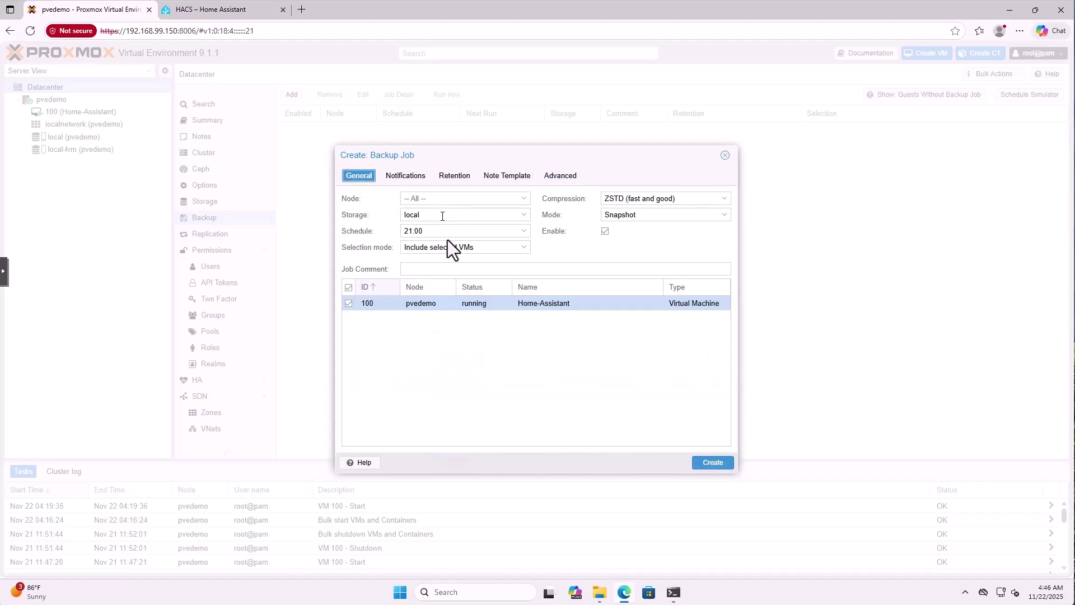
{"action": "left_click", "coordinate": [449, 218]}
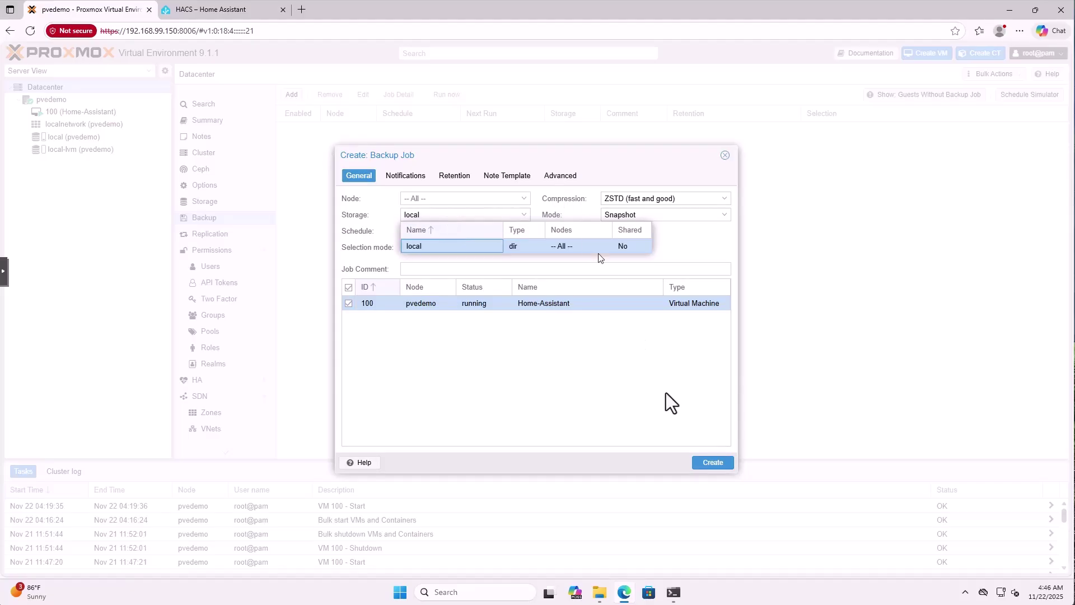
{"action": "left_click", "coordinate": [694, 460]}
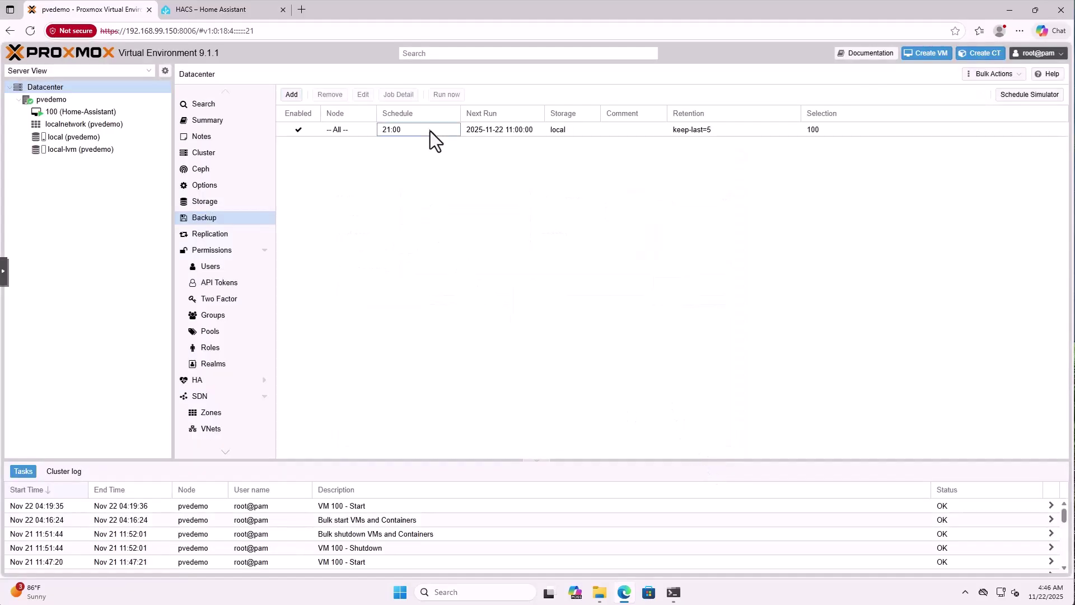
- Run the new backup job now and confirm
{"action": "left_click", "coordinate": [433, 131]}
{"action": "left_click", "coordinate": [440, 99]}
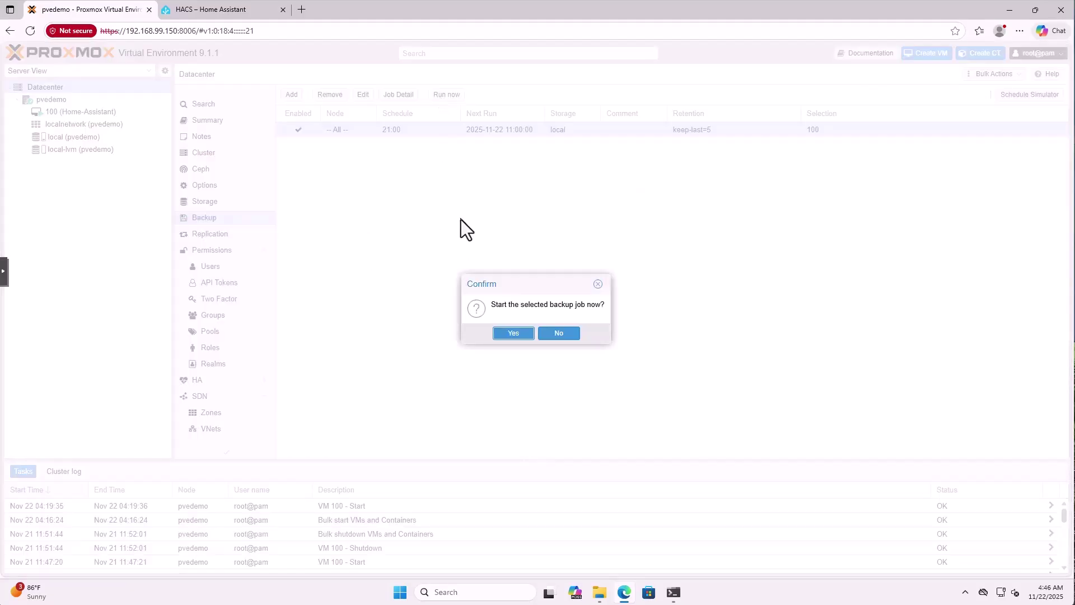
{"action": "left_click", "coordinate": [509, 339]}
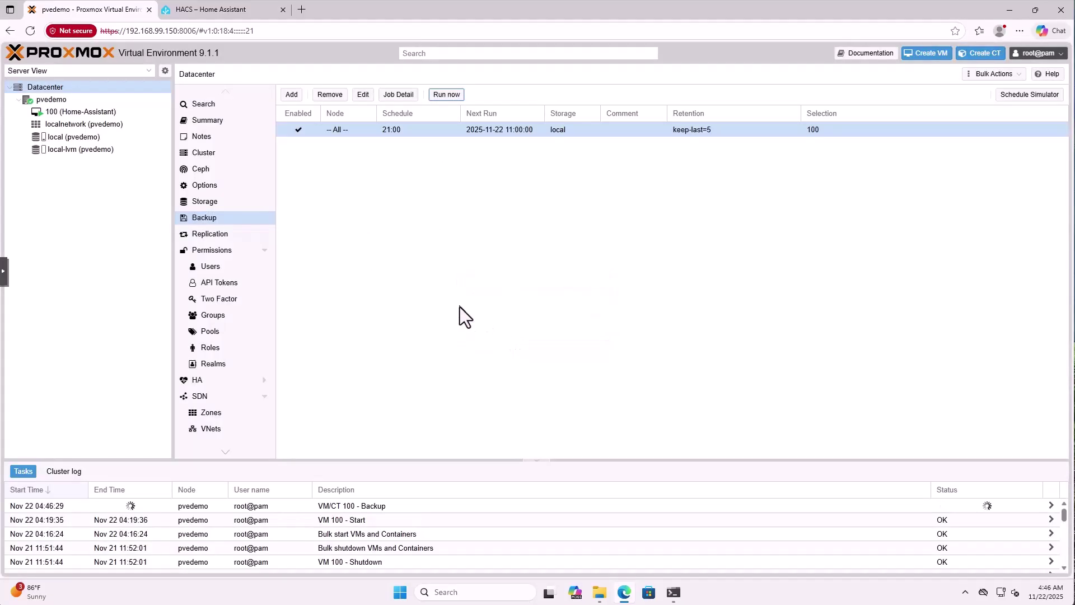